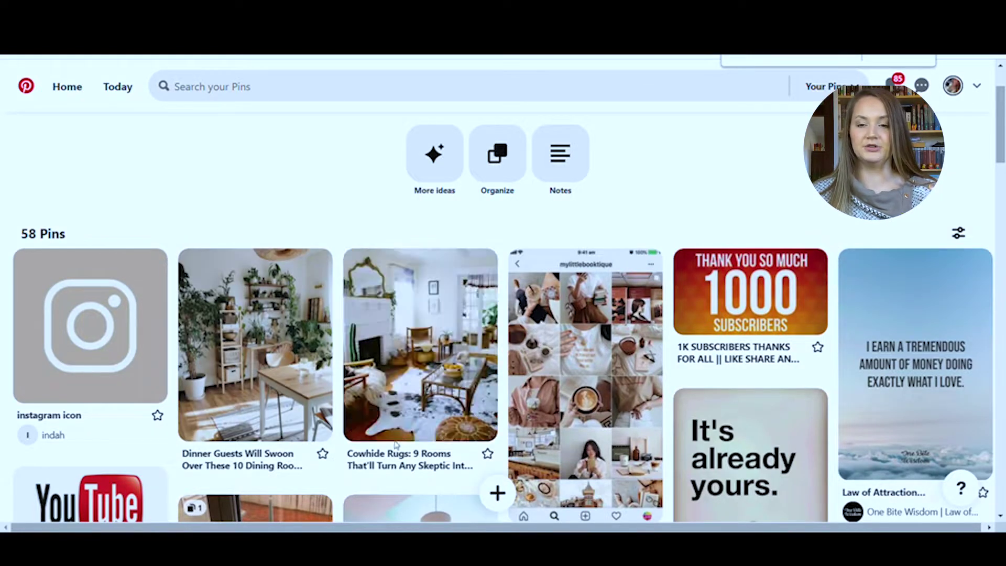
- Start saving the YouTube pin to a board, then close the board picker without saving
scroll(398, 419, down, 1)
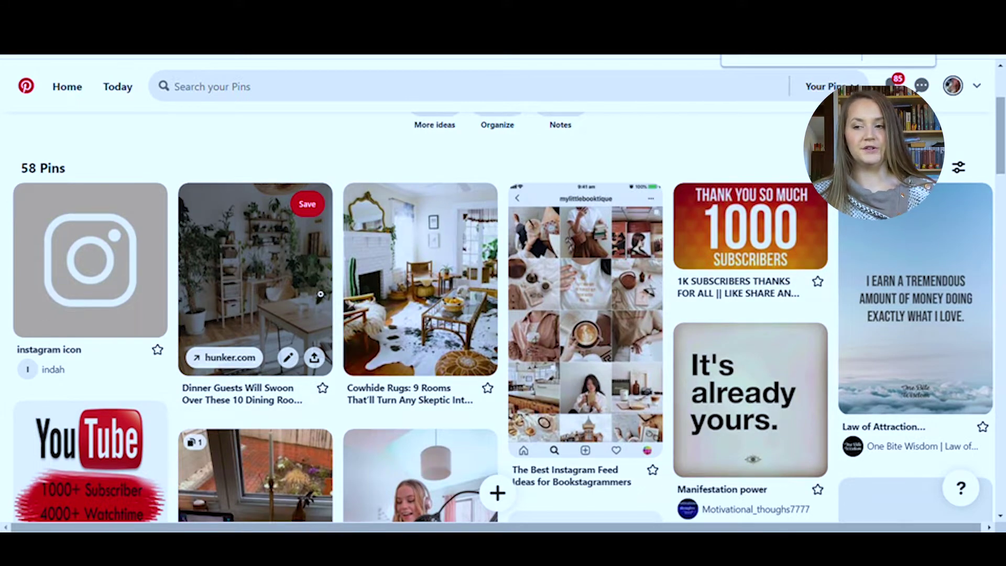
scroll(264, 338, down, 1)
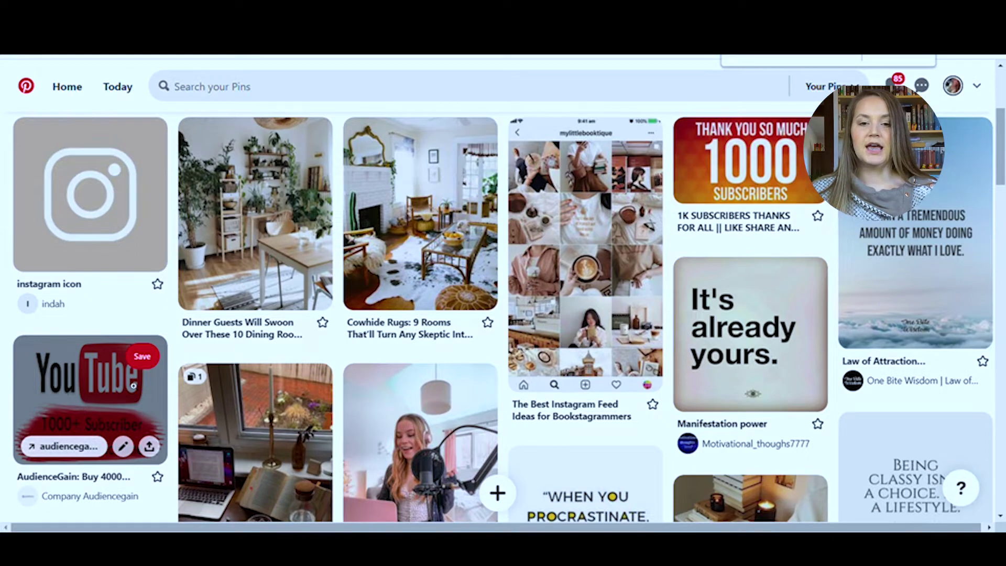
click(144, 360)
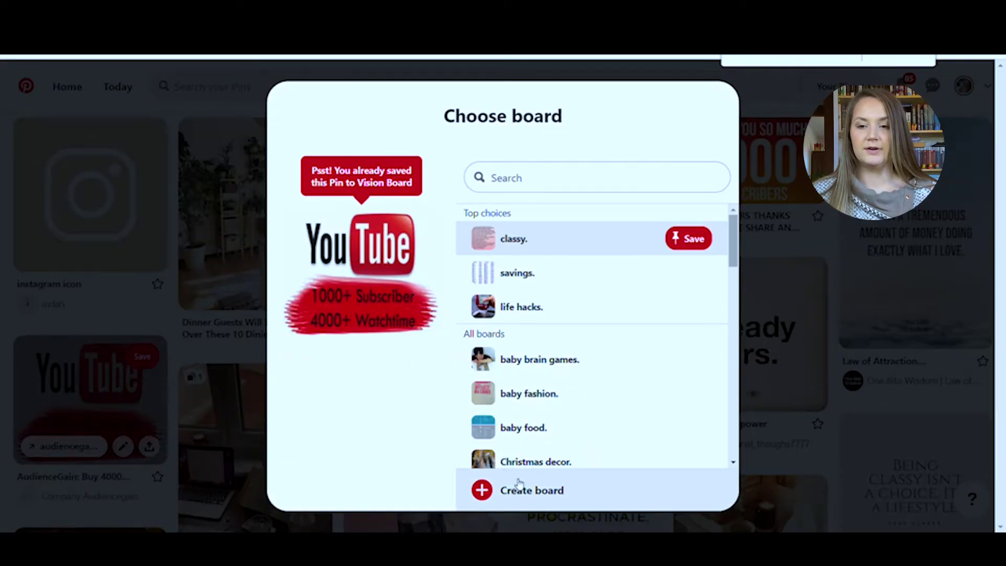
click(16, 335)
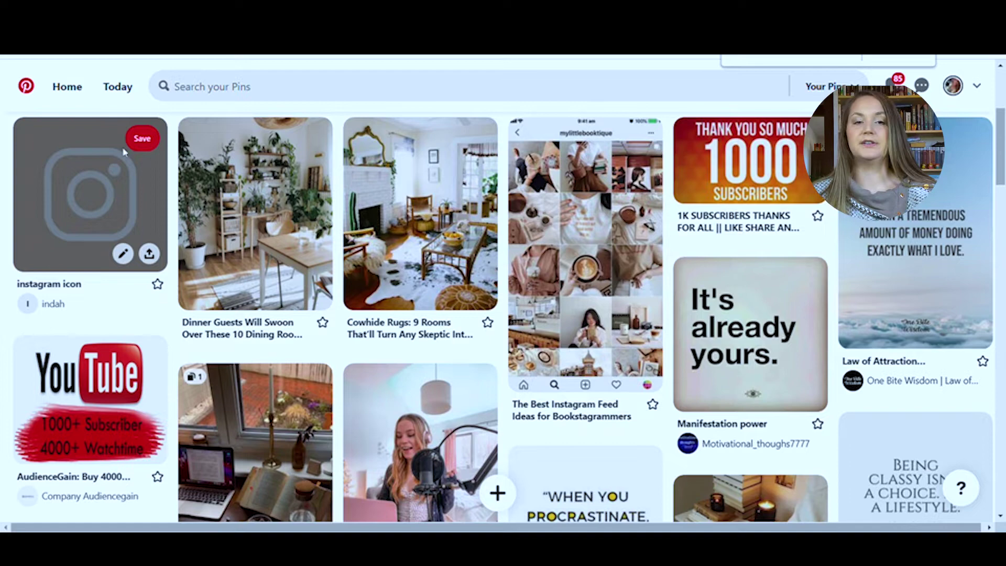
- Scroll up and down through the Pinterest pins to browse them
scroll(125, 151, up, 5)
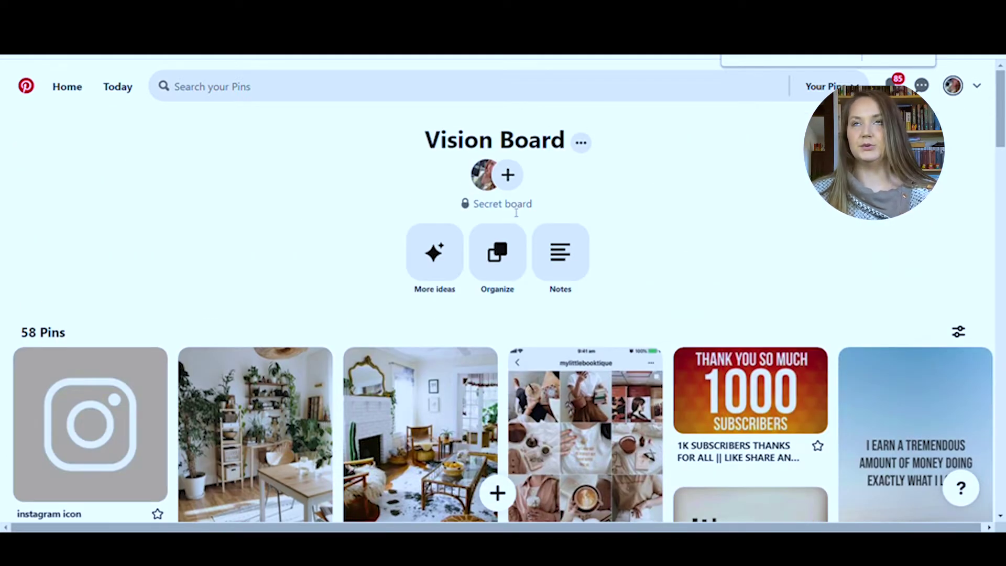
scroll(516, 212, down, 4)
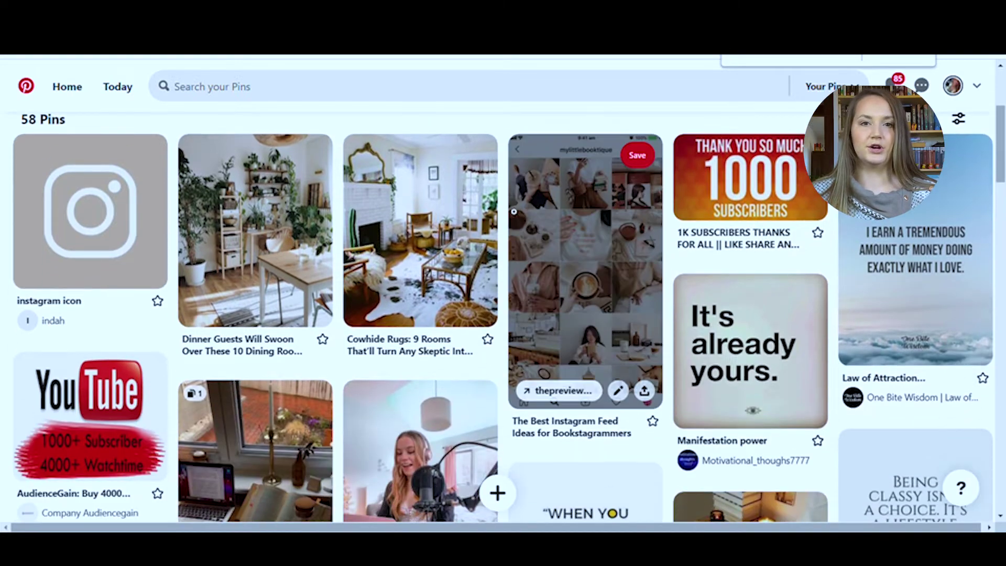
scroll(149, 315, up, 4)
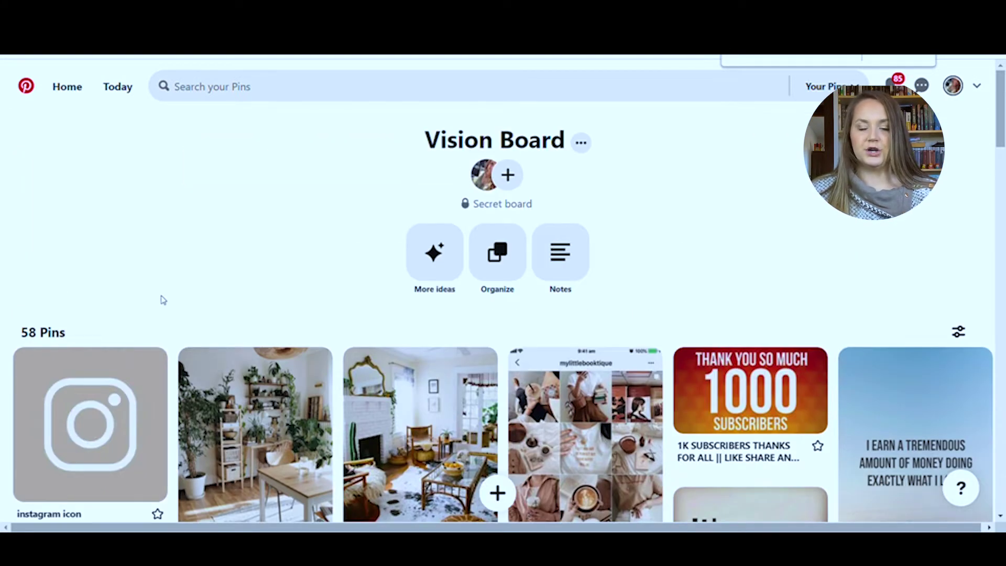
scroll(167, 304, down, 3)
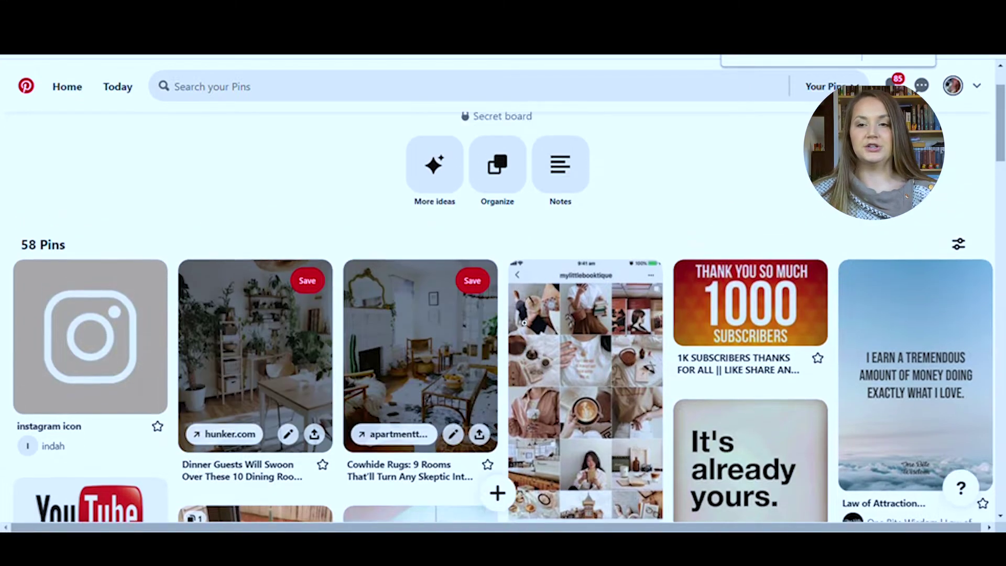
scroll(511, 332, up, 3)
scroll(506, 338, down, 8)
scroll(504, 340, down, 10)
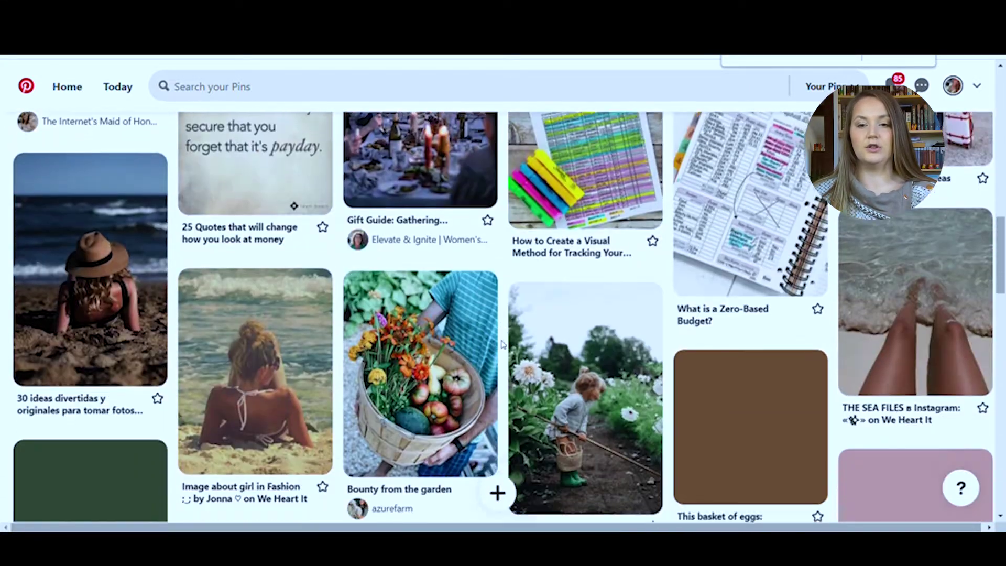
scroll(504, 341, up, 15)
scroll(492, 358, up, 2)
scroll(419, 341, down, 3)
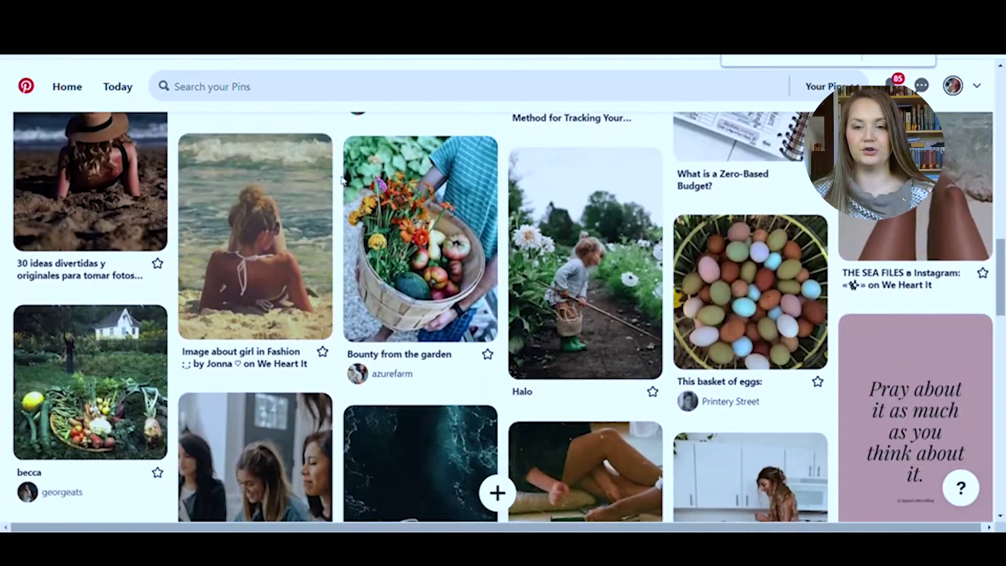
scroll(366, 199, down, 7)
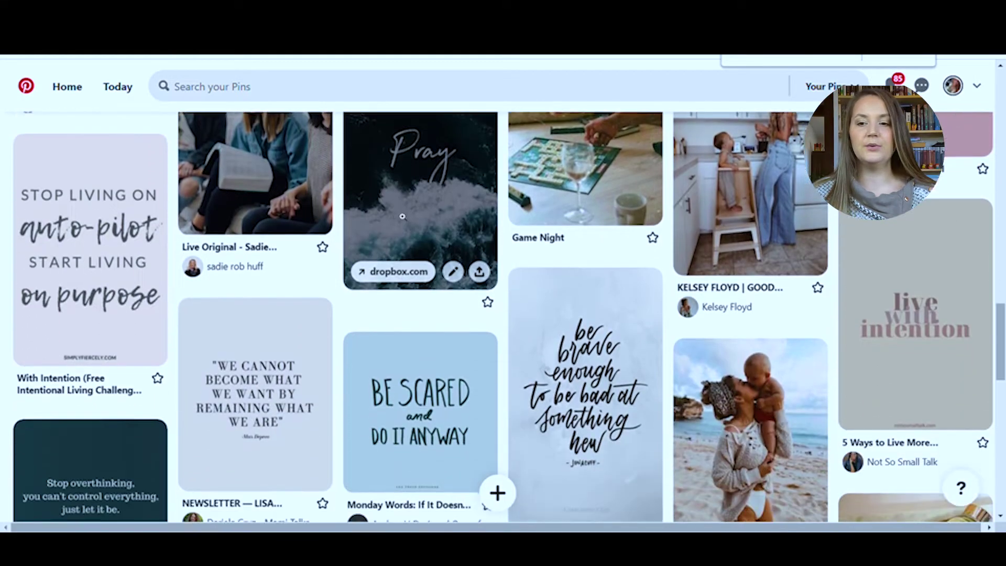
scroll(399, 207, down, 9)
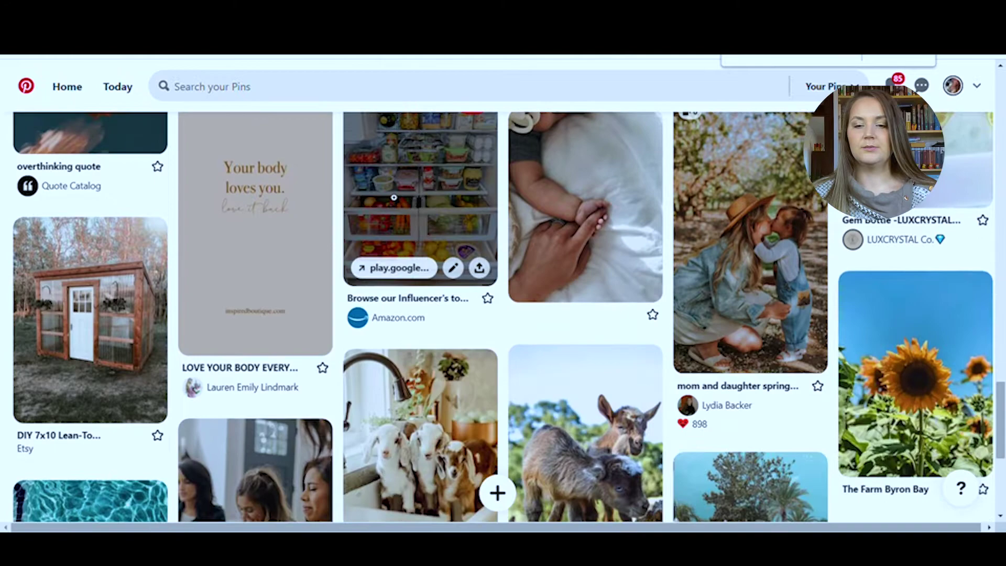
scroll(399, 210, down, 5)
scroll(440, 305, up, 3)
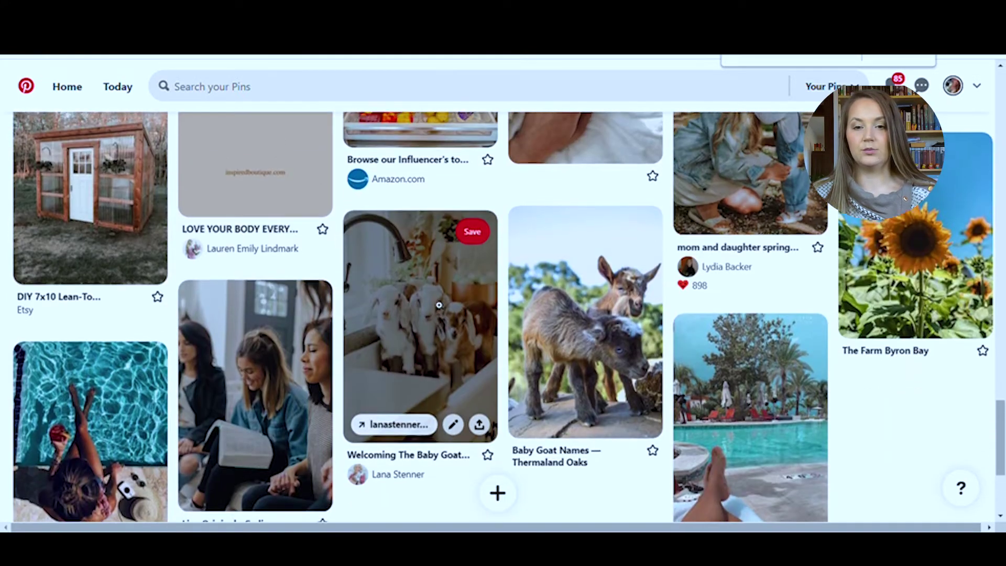
scroll(439, 305, up, 8)
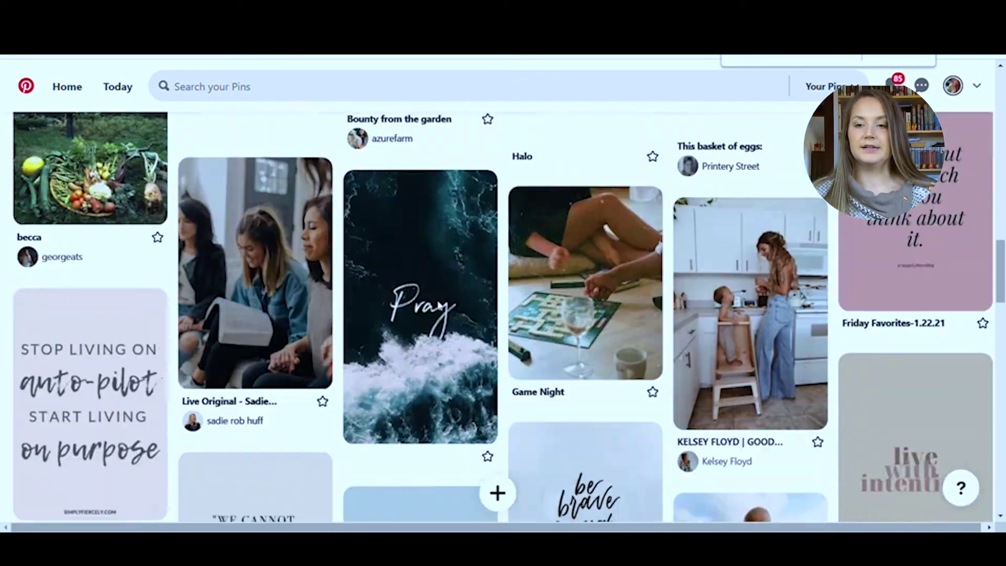
scroll(438, 303, up, 10)
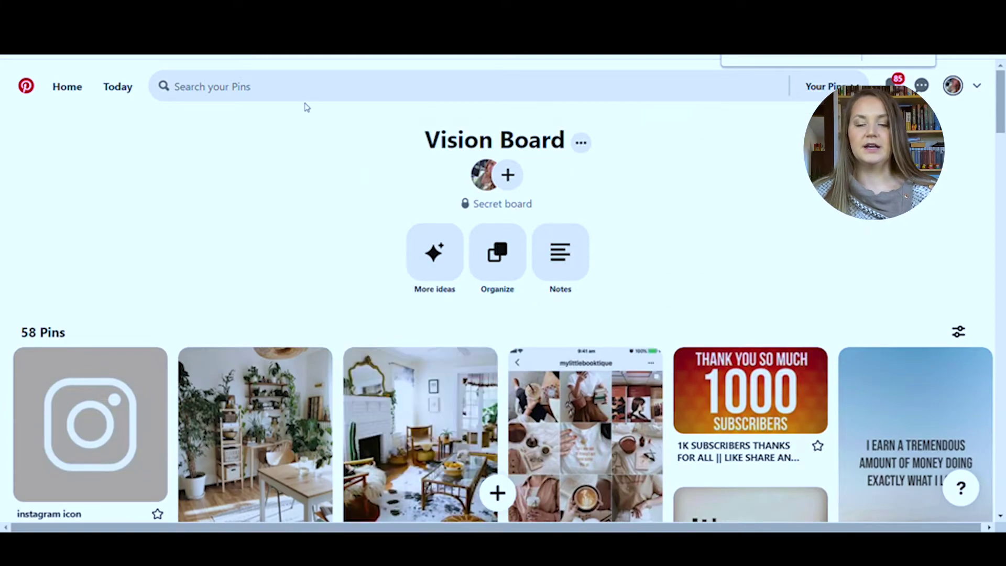
scroll(335, 196, down, 10)
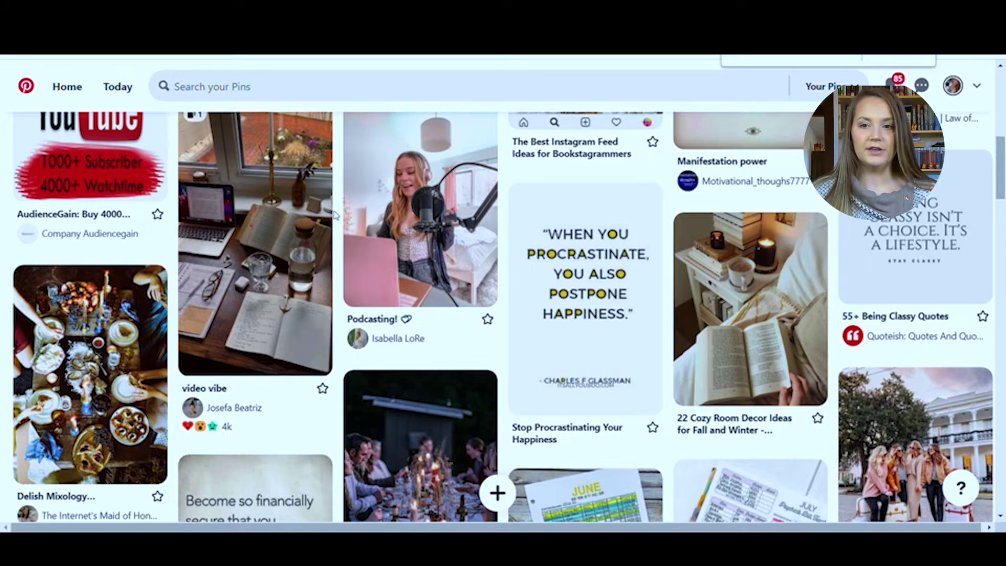
scroll(334, 214, up, 1)
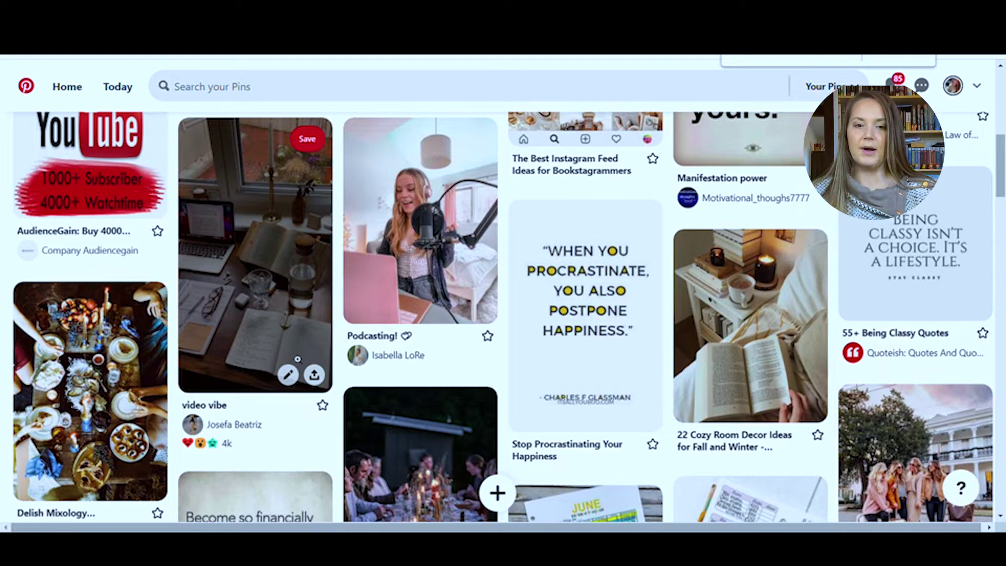
scroll(303, 365, up, 8)
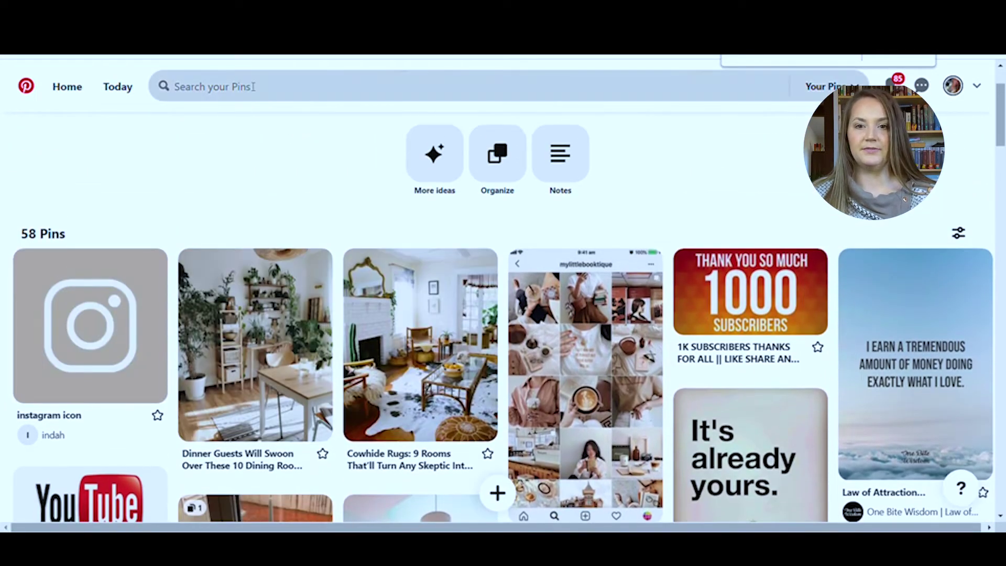
- Search your saved pins for 'family dinner aesthetic'
click(254, 87)
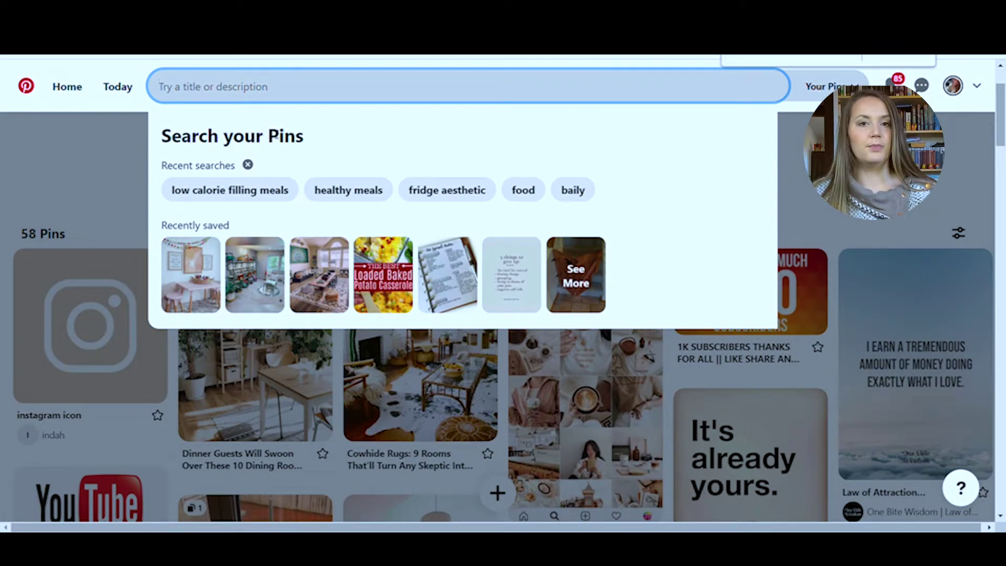
text(fa)
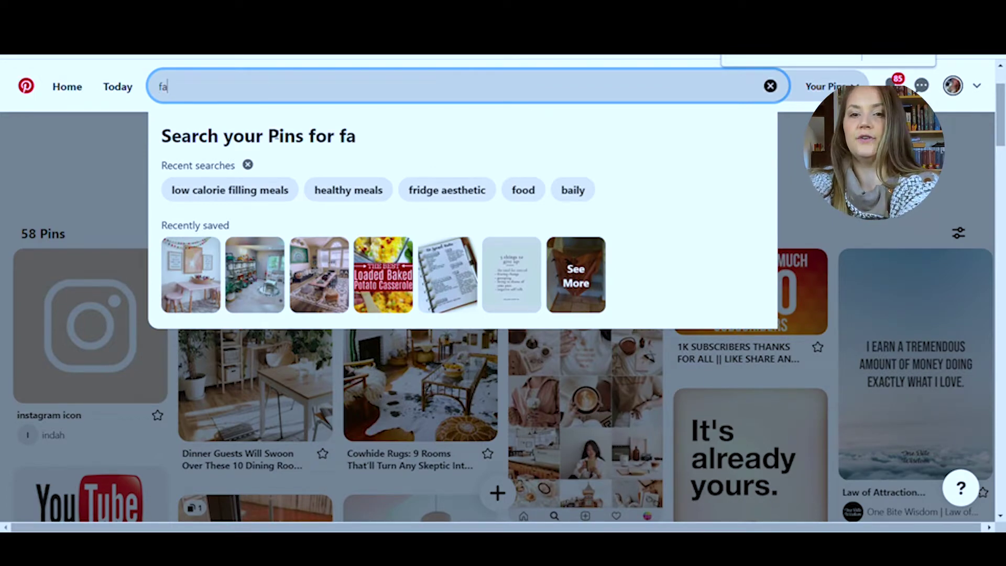
text(mil)
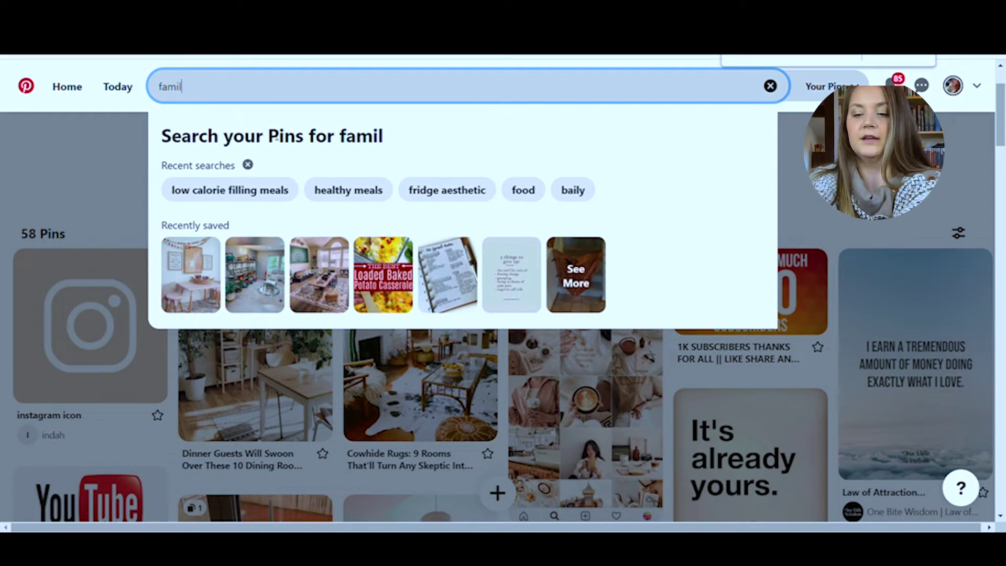
text(y dinner aesthetic)
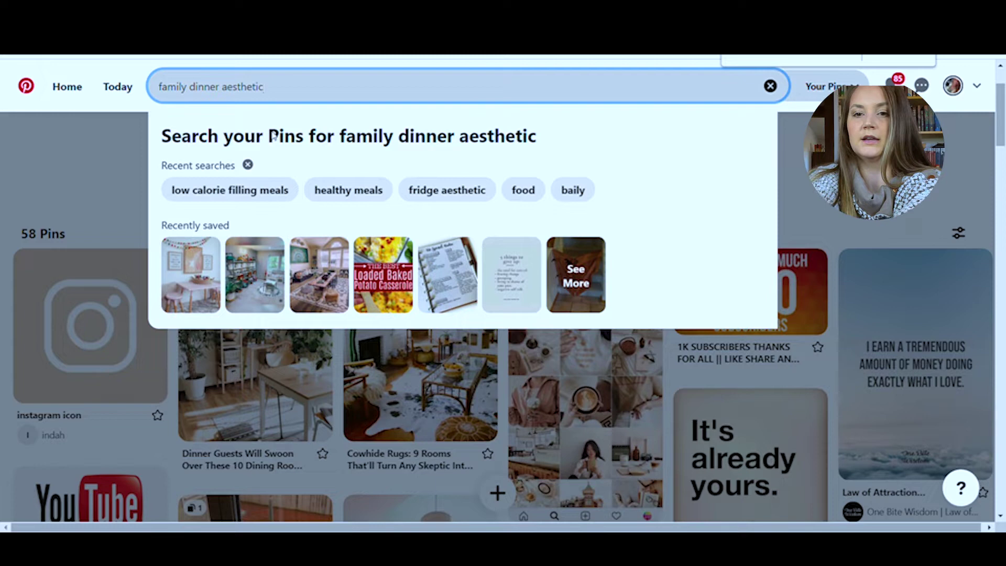
click(273, 138)
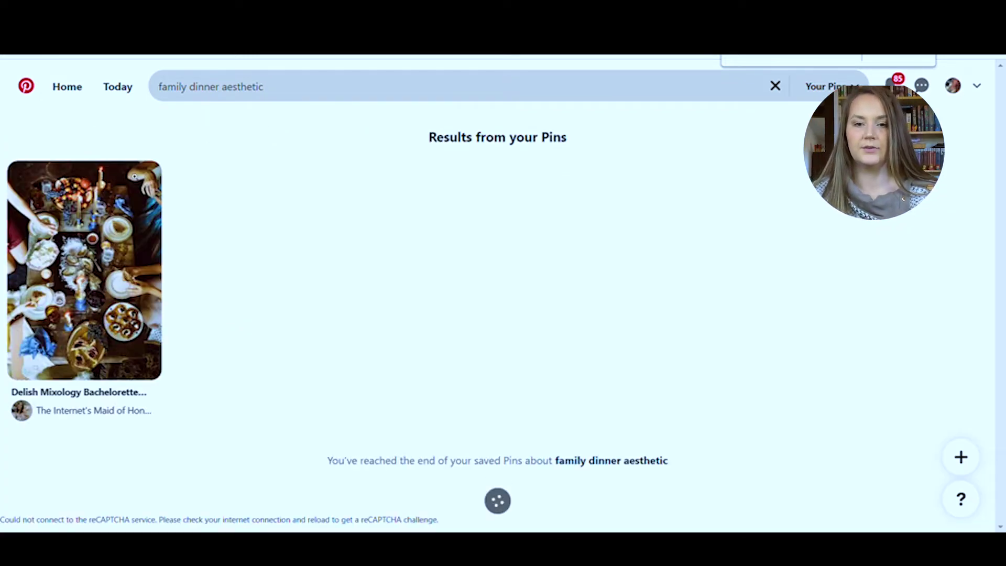
mouse_move(91, 278)
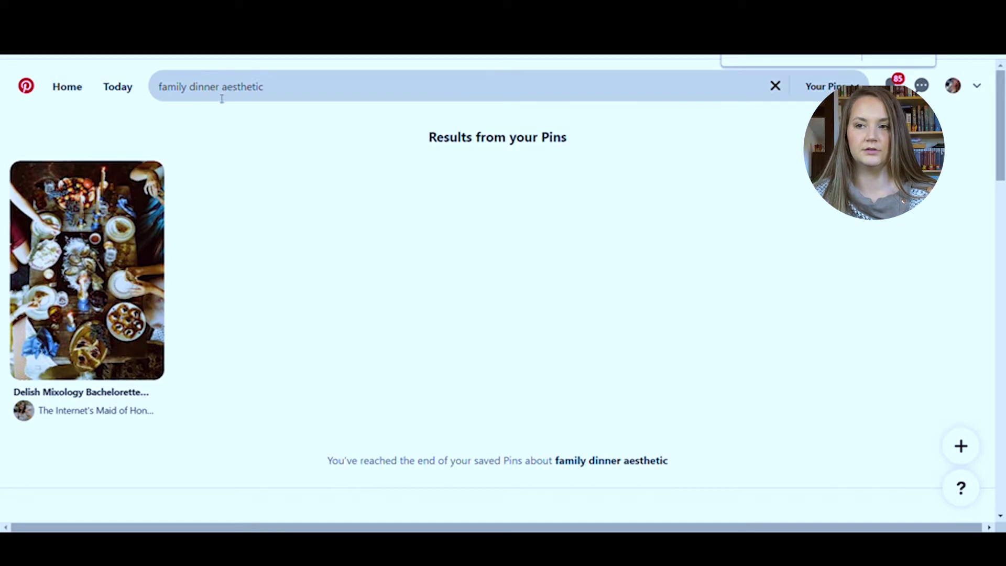
- Reselect the search words, then go back to the Pinterest home feed
click(318, 95)
drag(259, 88, 166, 105)
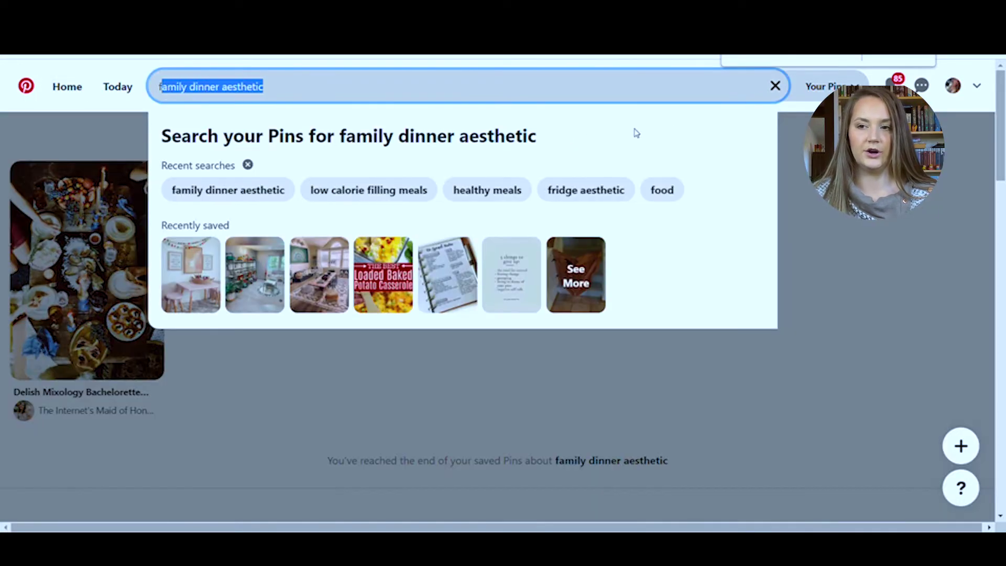
click(775, 85)
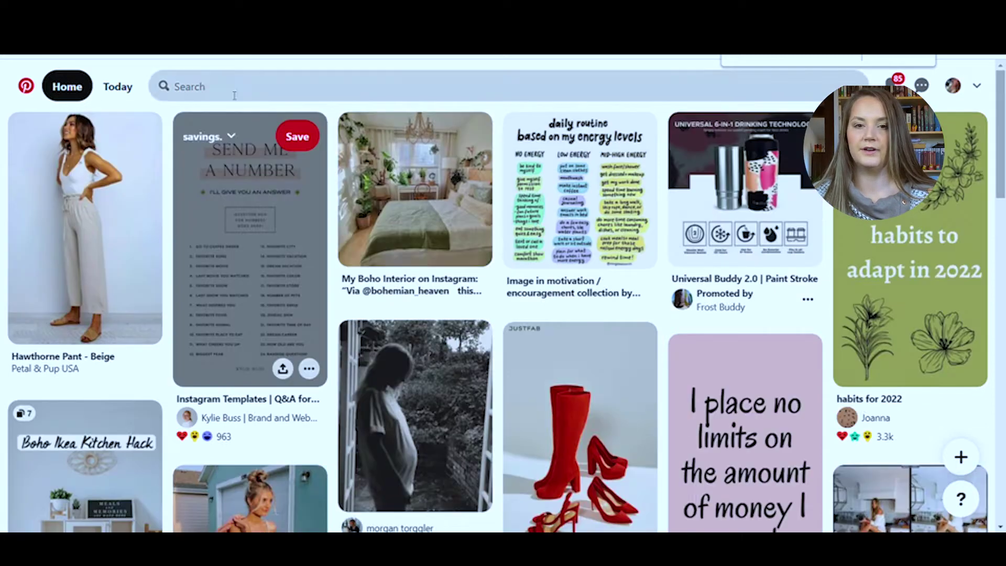
- Rerun the recent 'family dinner aesthetic' search on all pins, then narrow it to 'family dinner'
click(235, 96)
click(221, 157)
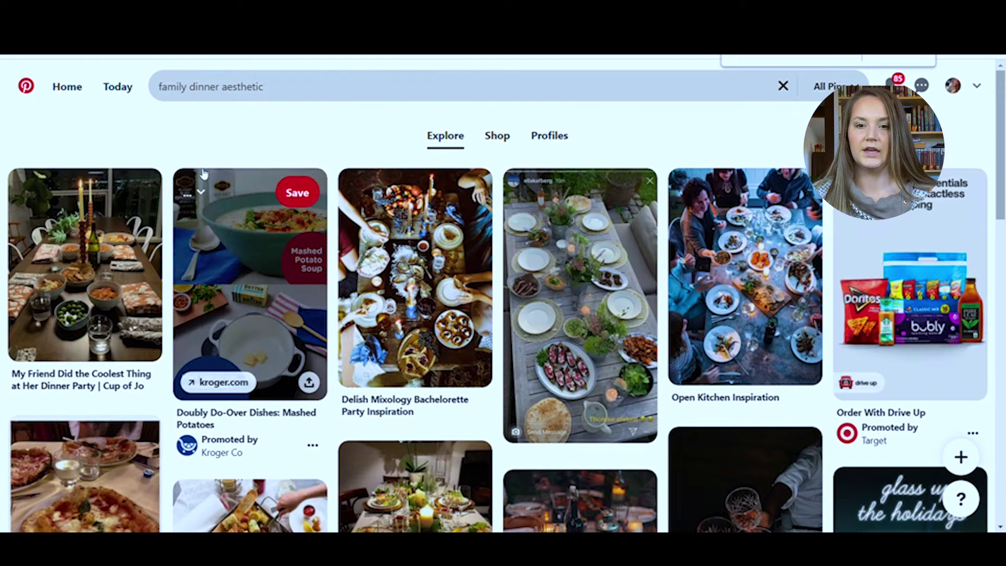
scroll(78, 271, down, 10)
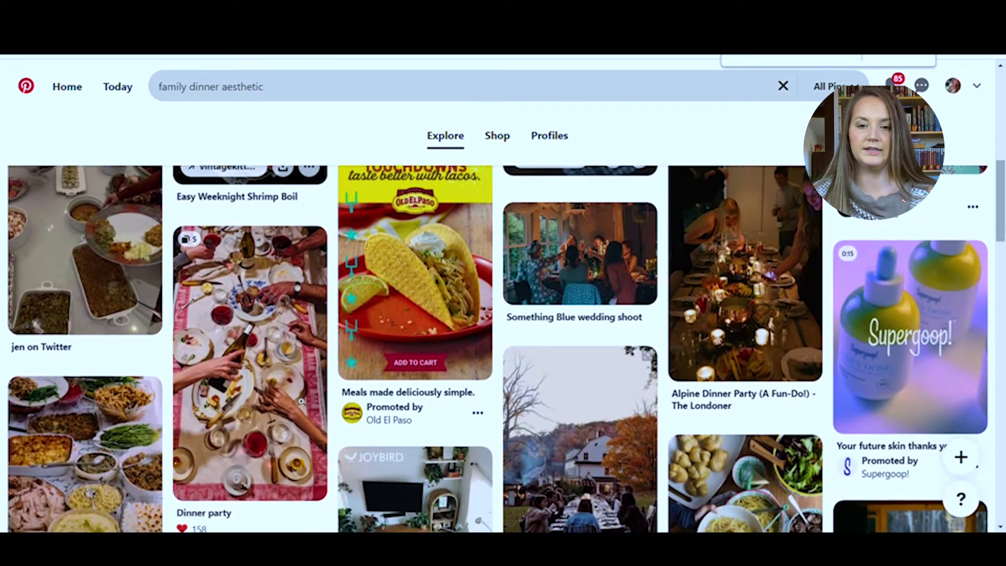
scroll(244, 402, down, 5)
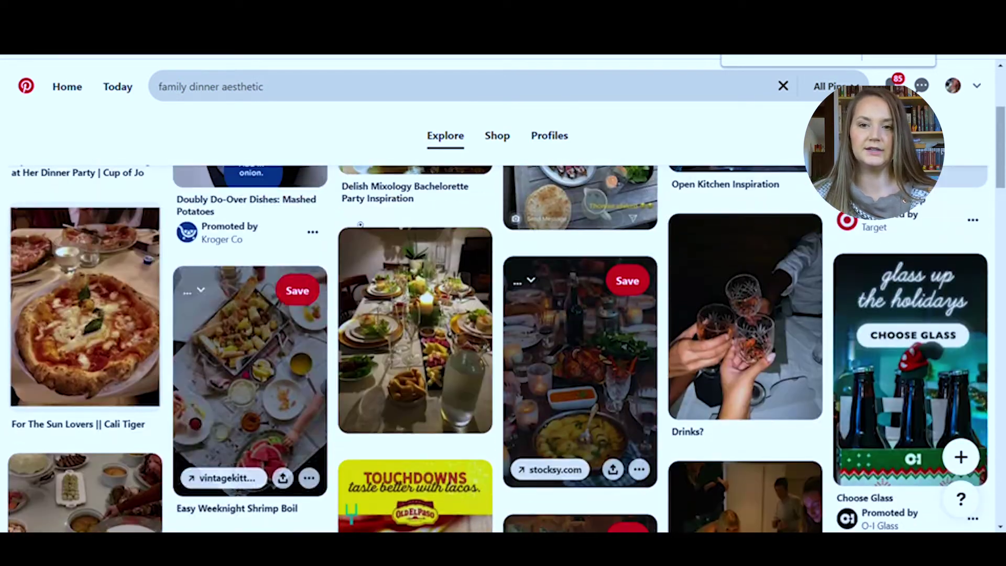
double_click(222, 88)
key(BackSpace)
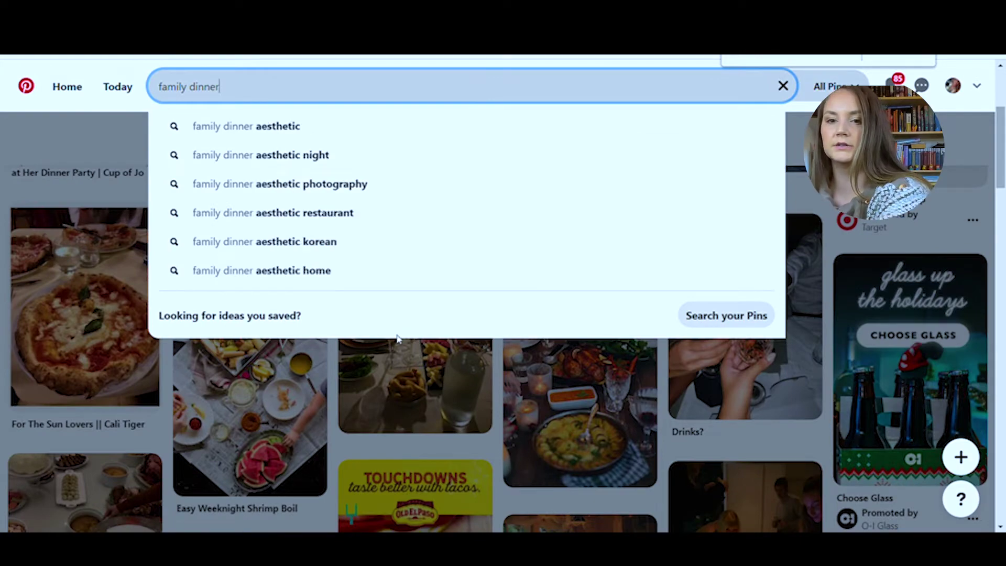
key(Return)
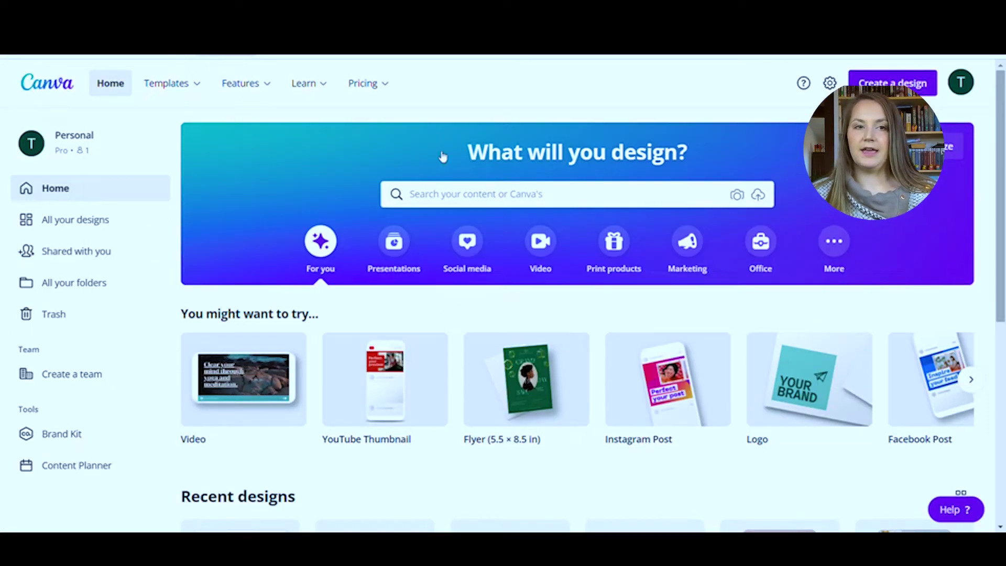
- Switch to the Canva tab showing the Home page with its design types
mouse_move(241, 83)
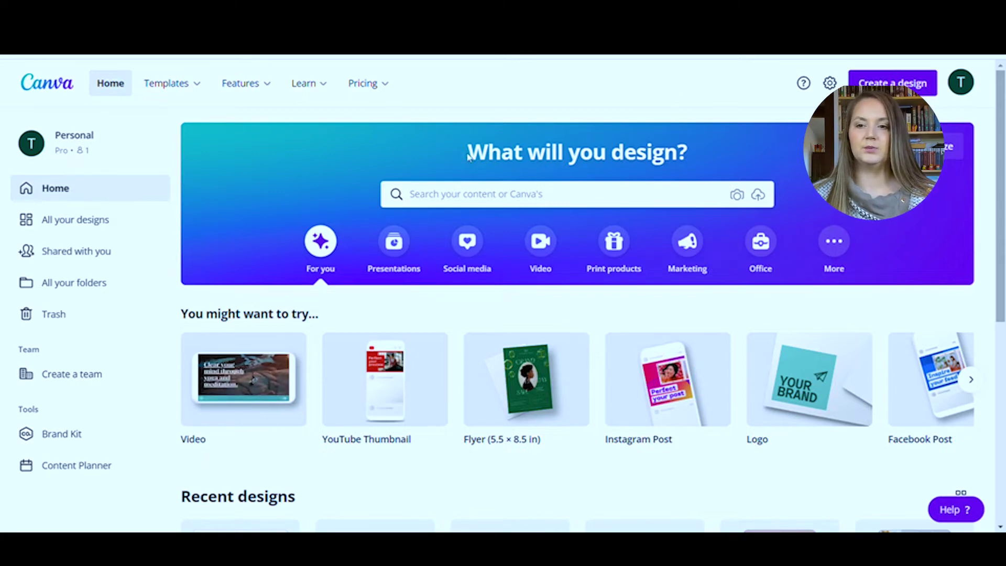
- Search Canva templates for 'photo collage' and scroll through the 1,766 results
click(481, 195)
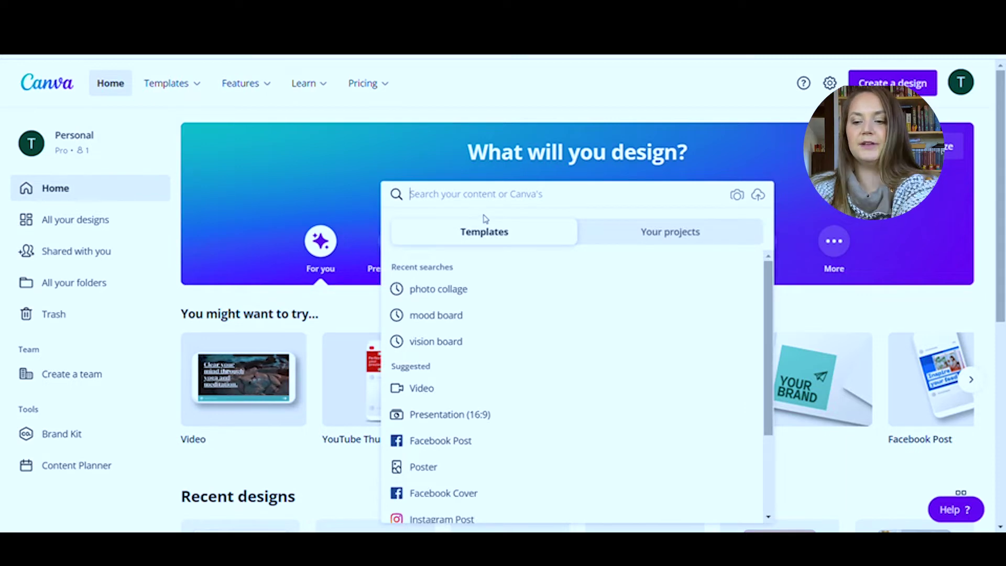
text(phto)
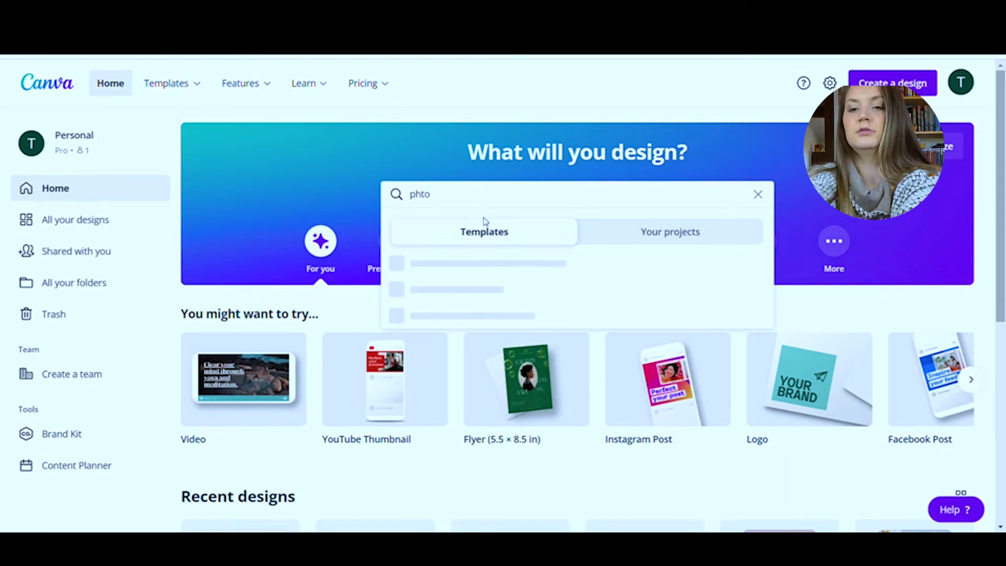
text(oto )
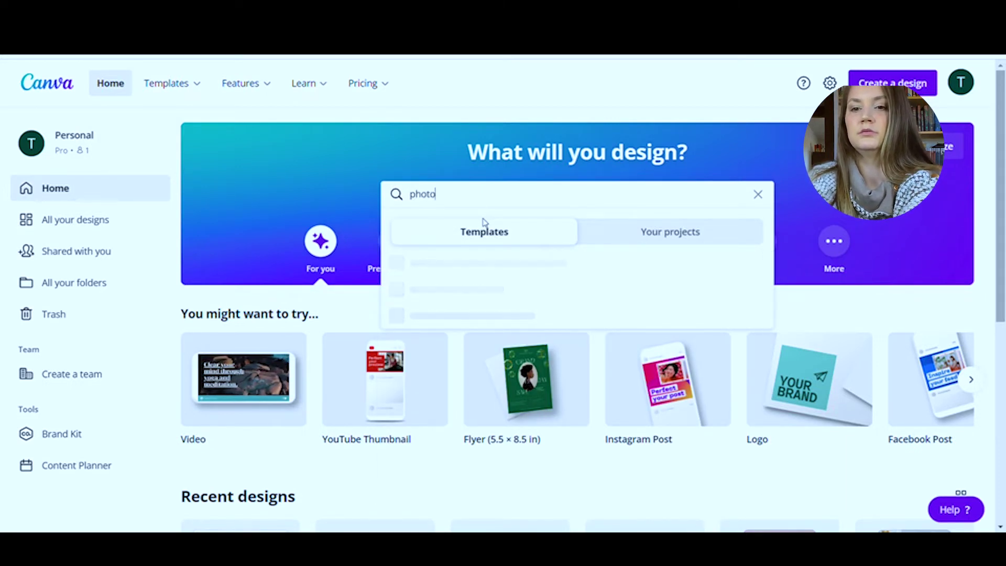
text(collage)
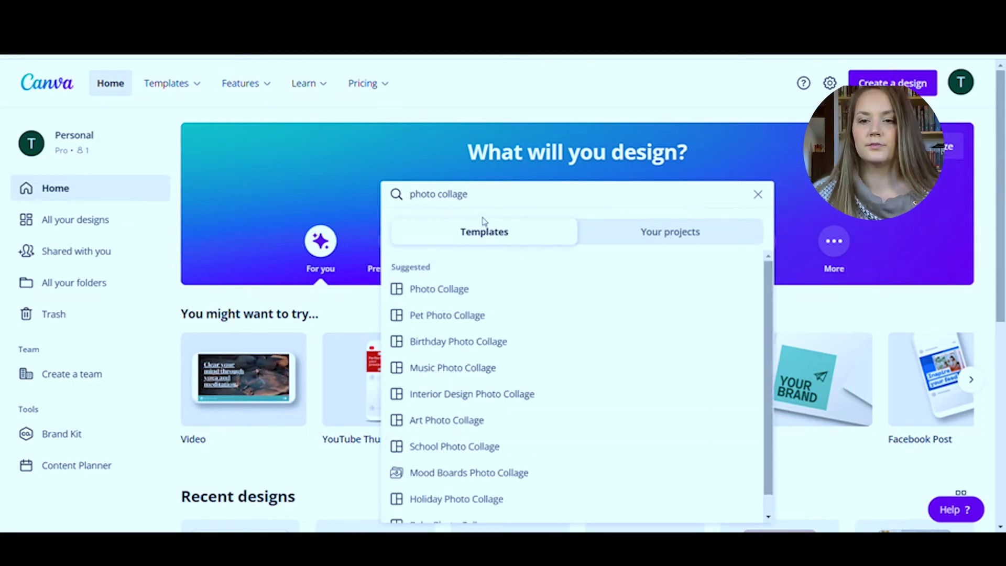
click(455, 291)
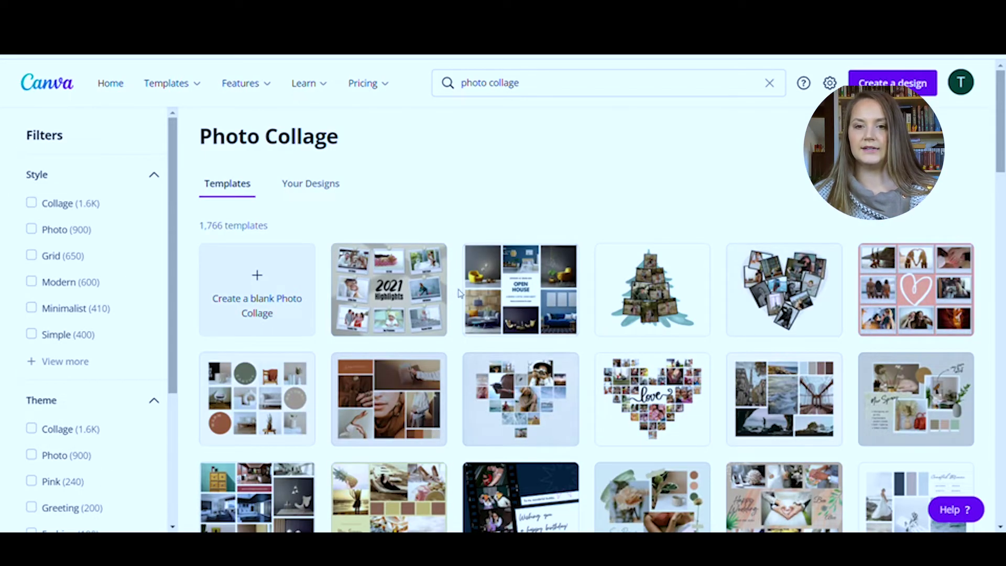
scroll(459, 290, down, 2)
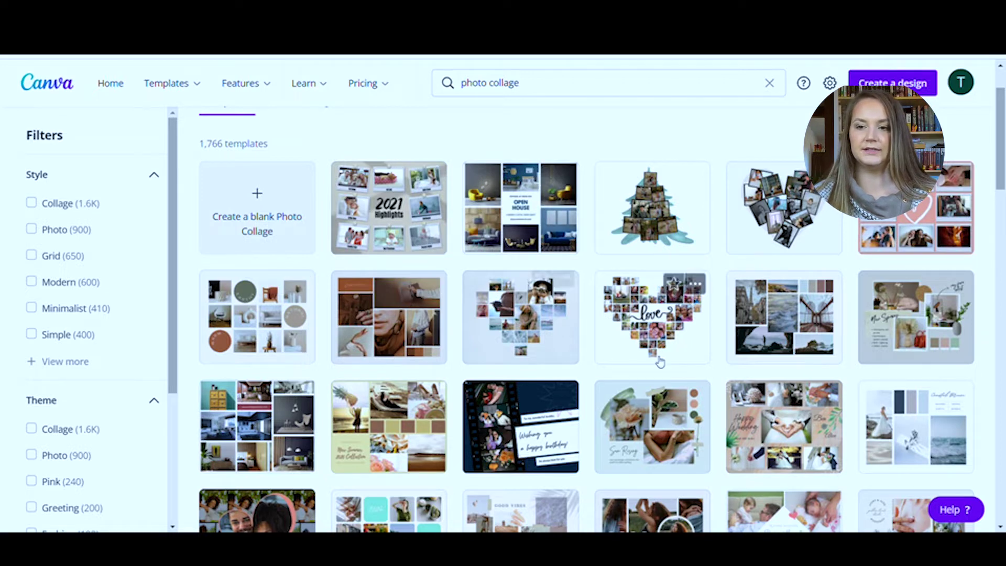
scroll(833, 343, down, 3)
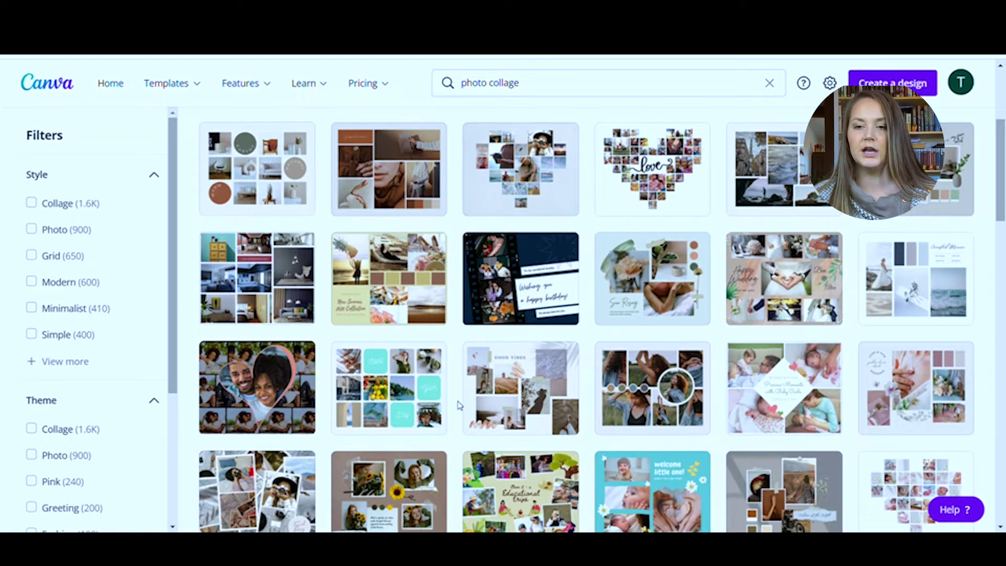
scroll(265, 386, down, 1)
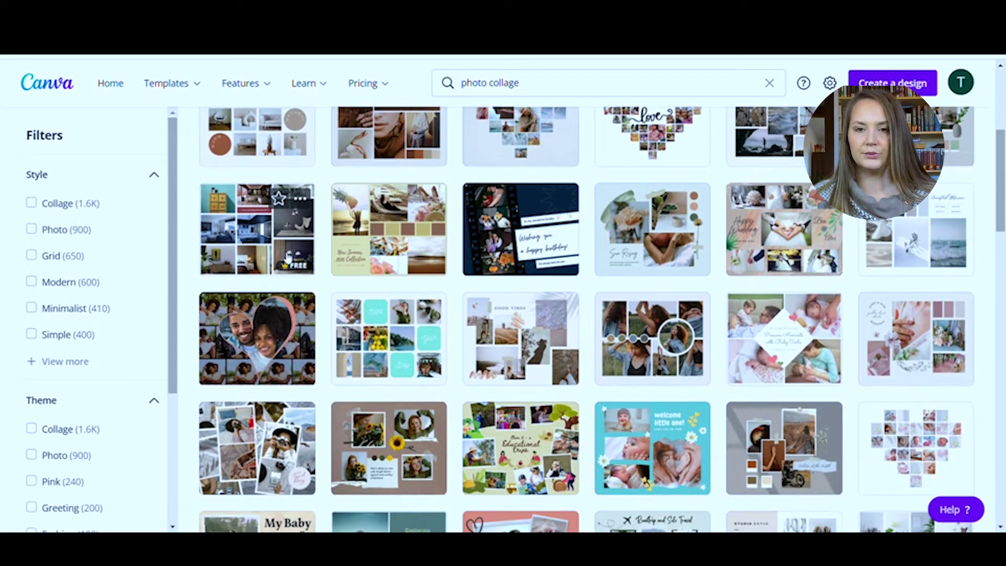
scroll(293, 251, up, 5)
scroll(513, 330, down, 8)
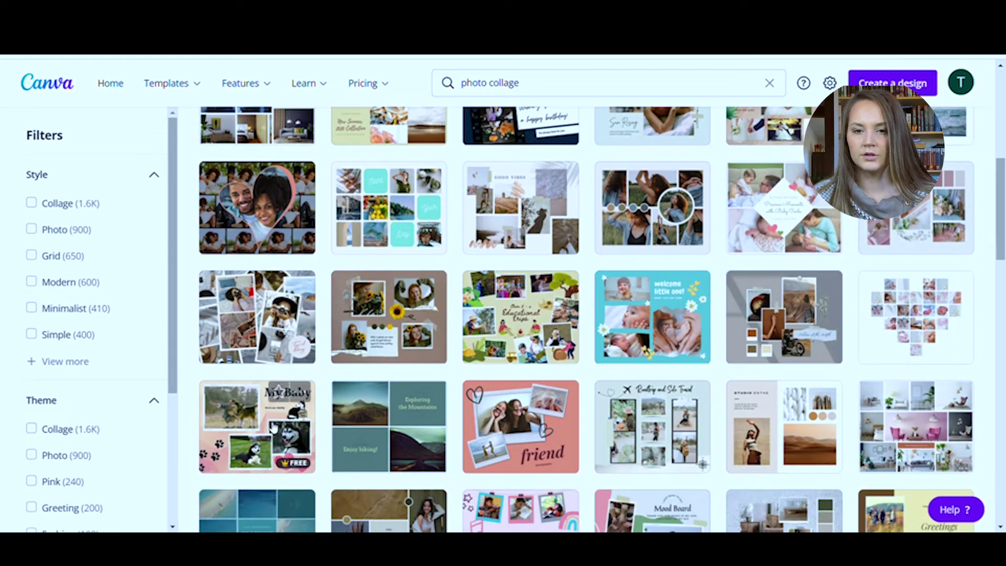
scroll(589, 446, down, 1)
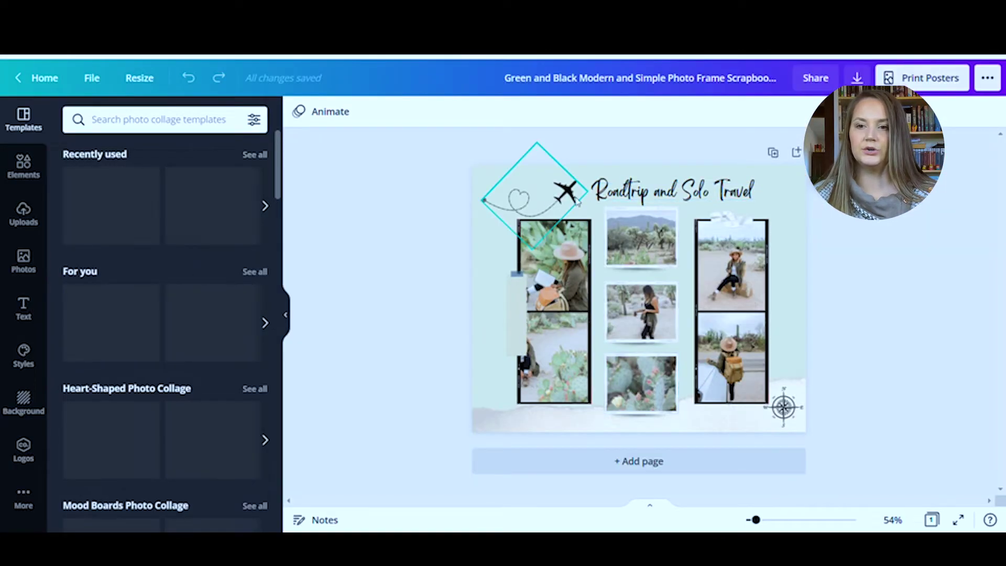
- Delete the plane graphic, the Roadtrip and Solo Travel title, the compass and the tape piece
click(564, 204)
right_click(561, 202)
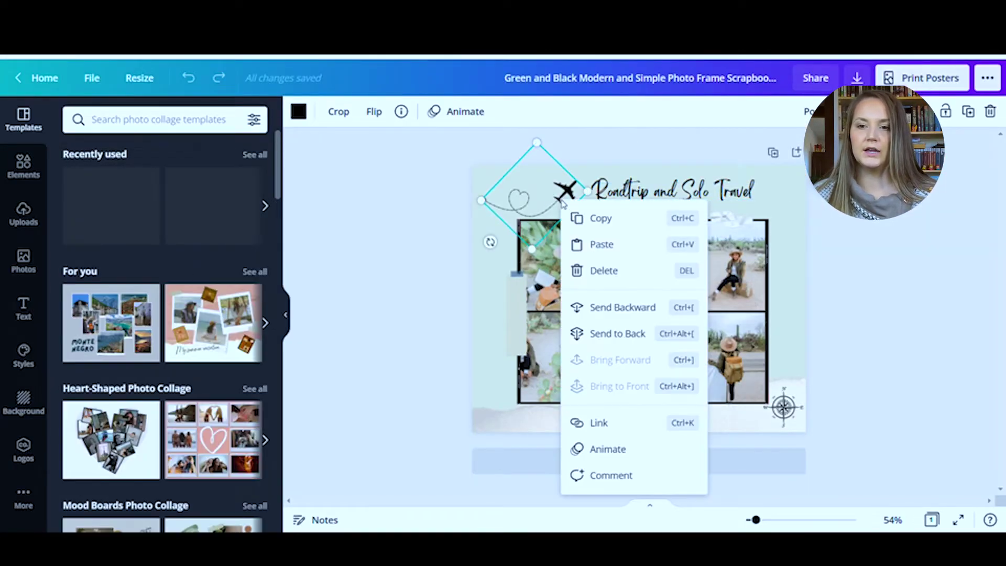
click(592, 271)
click(624, 182)
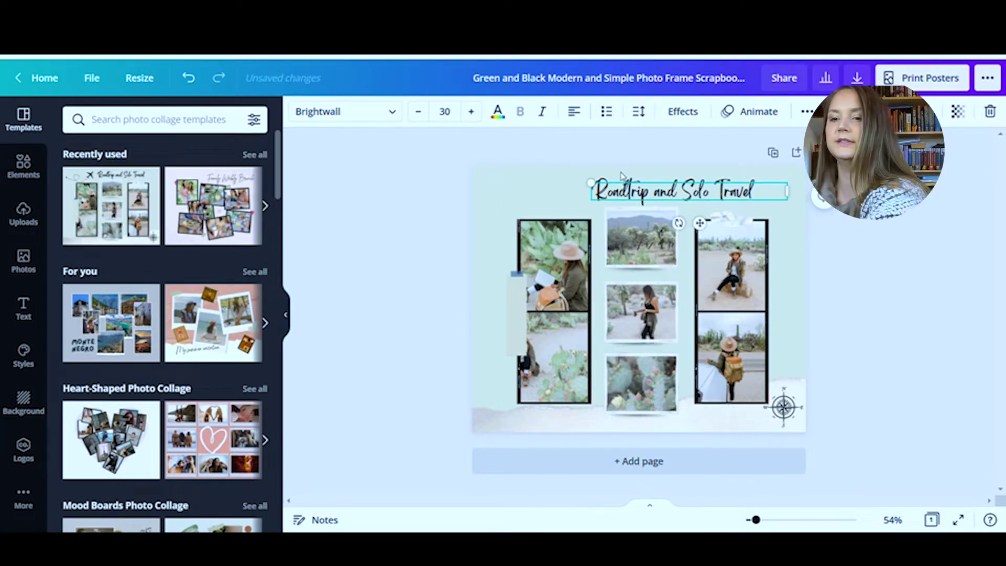
key(Delete)
click(794, 418)
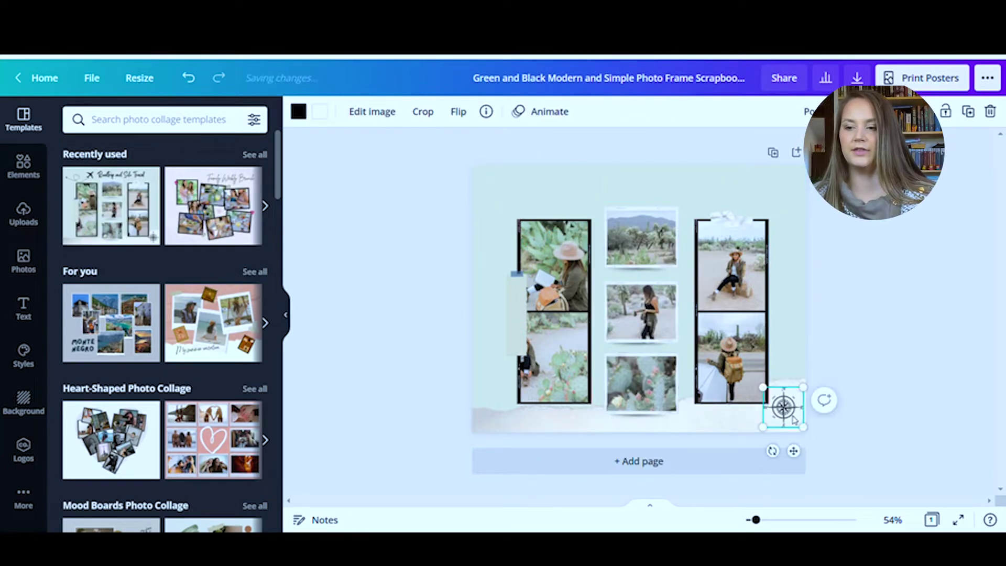
key(Delete)
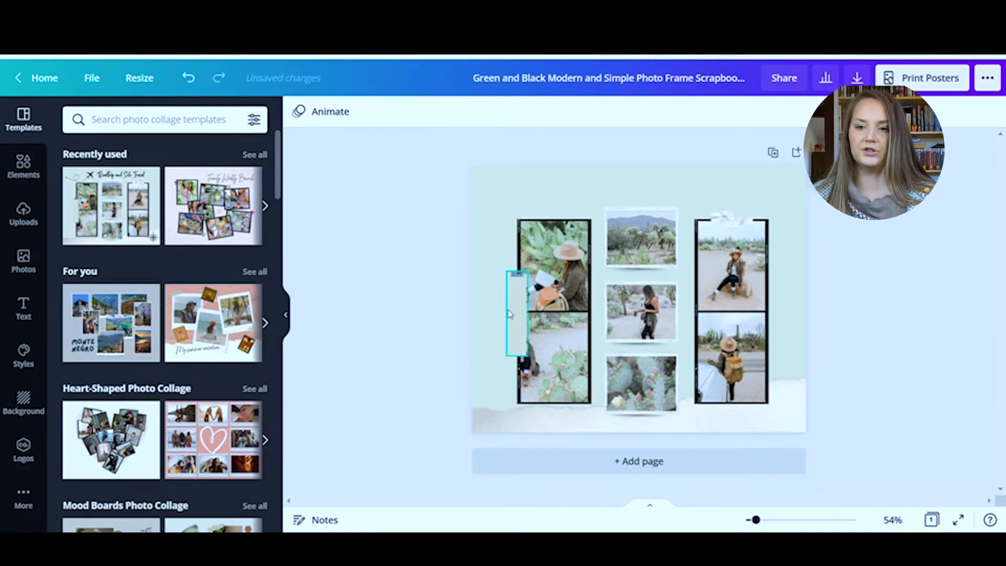
click(724, 226)
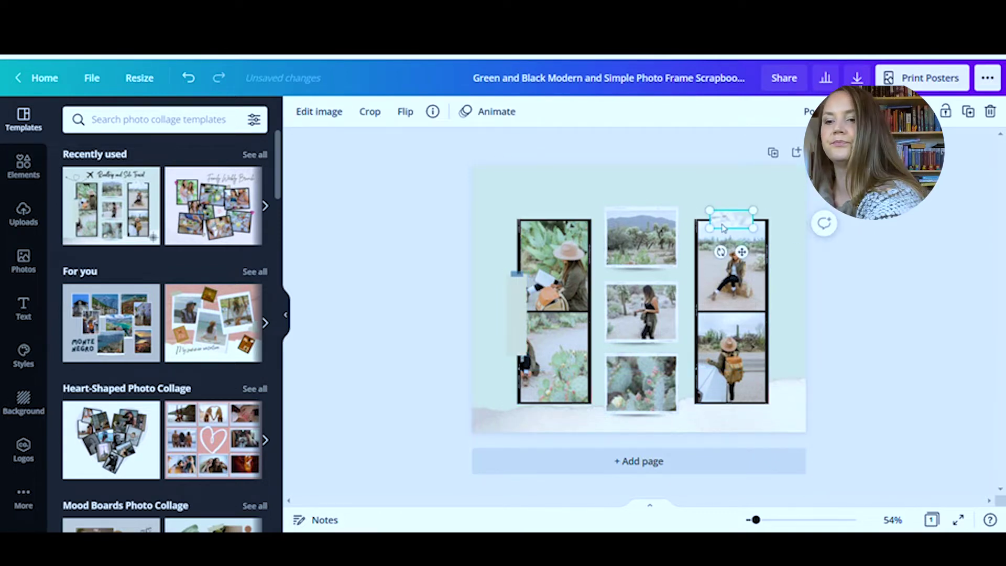
key(Delete)
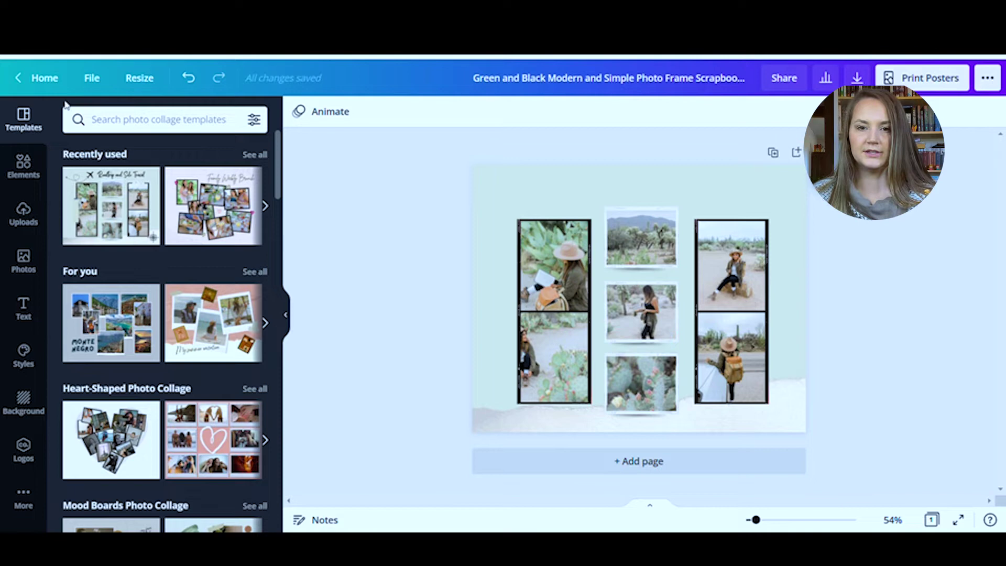
- Make a resized copy of the collage at the 11 x 8.5 in preset
click(138, 80)
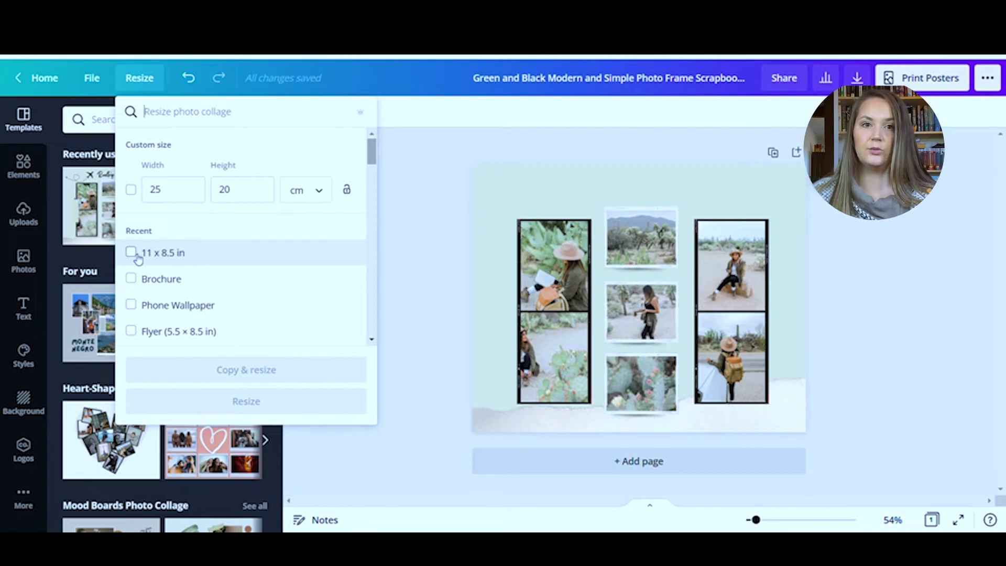
click(134, 254)
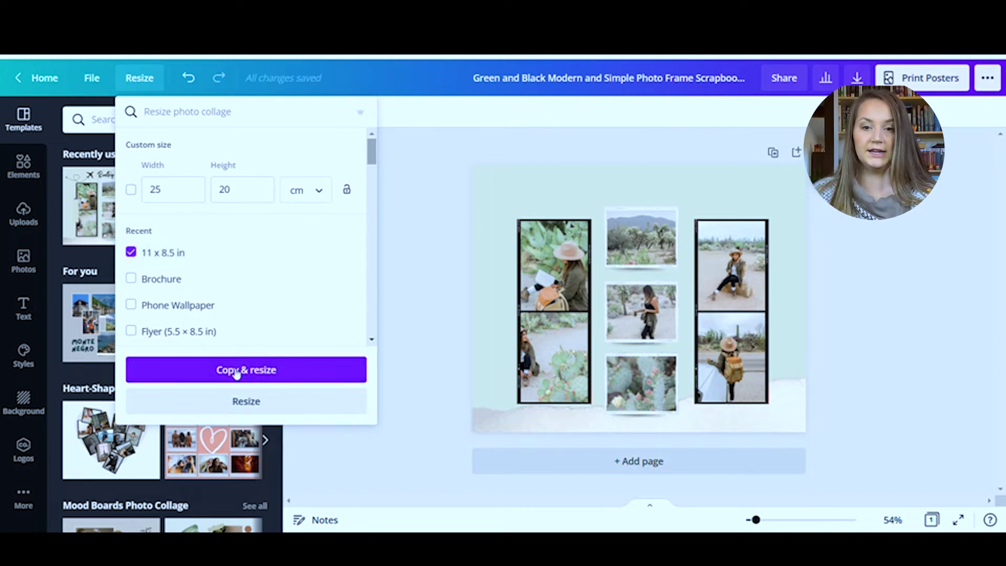
click(248, 406)
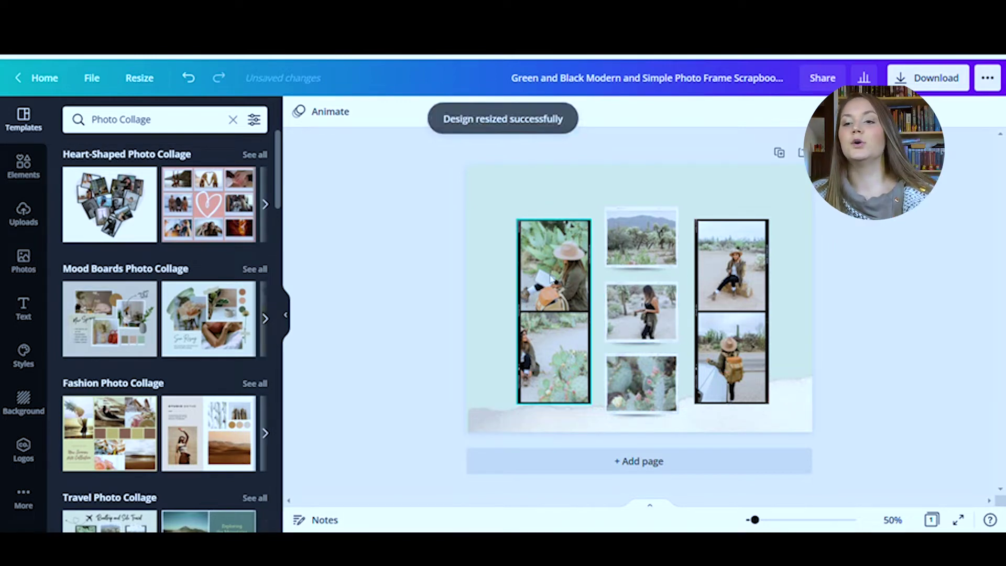
- Remove the photos from all seven collage frames, leaving them empty
click(561, 268)
key(Delete)
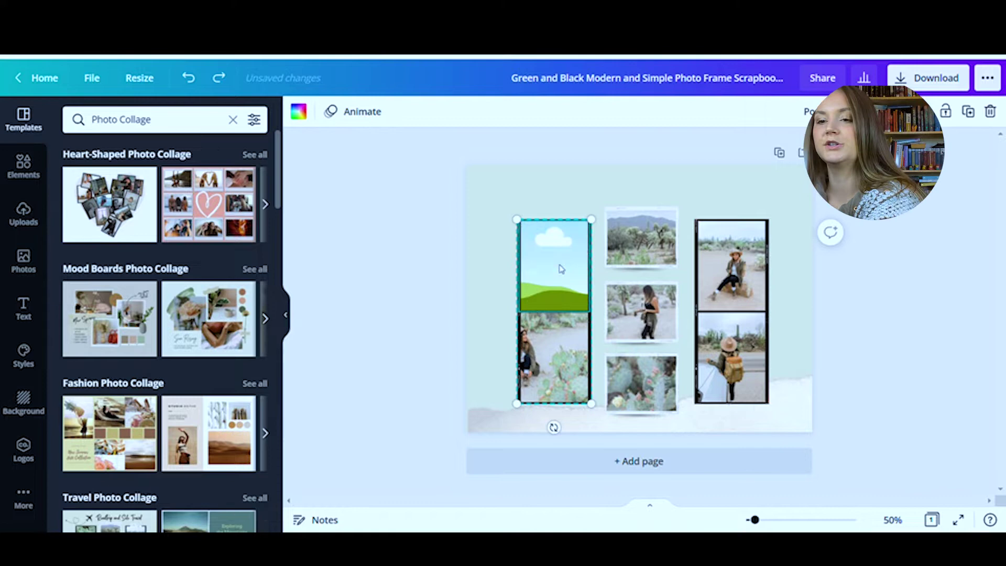
click(568, 383)
key(Delete)
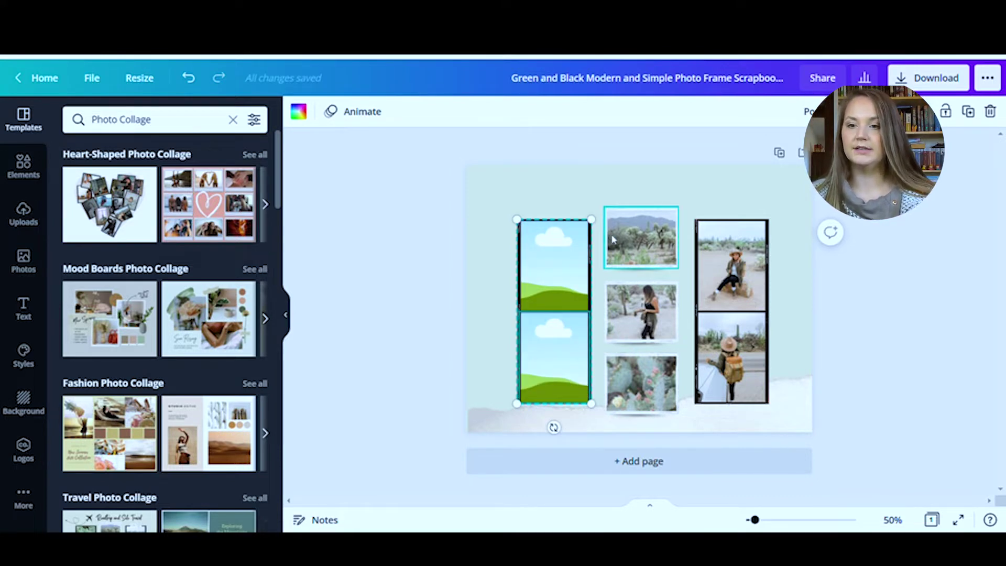
click(637, 261)
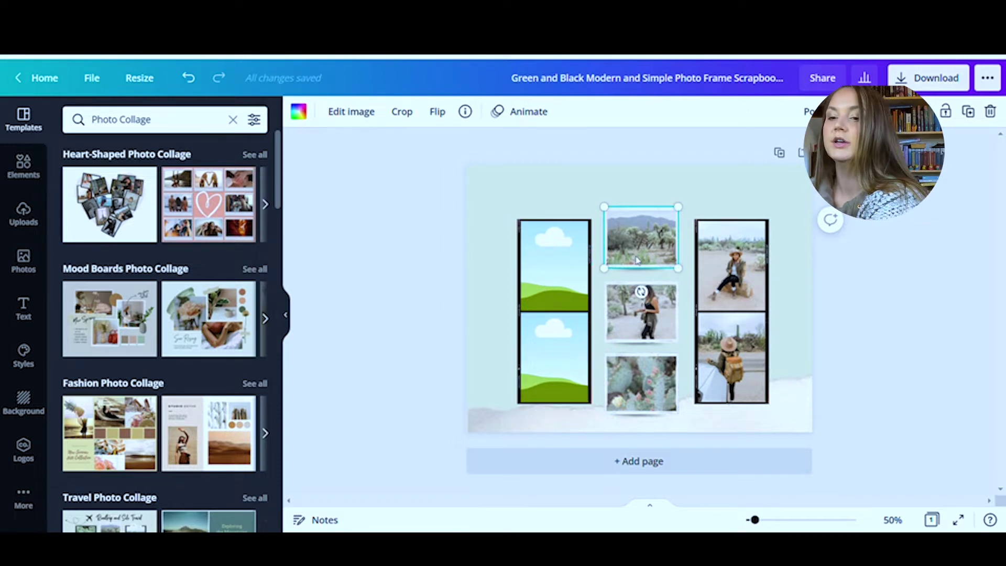
key(Delete)
click(640, 326)
key(Delete)
click(640, 378)
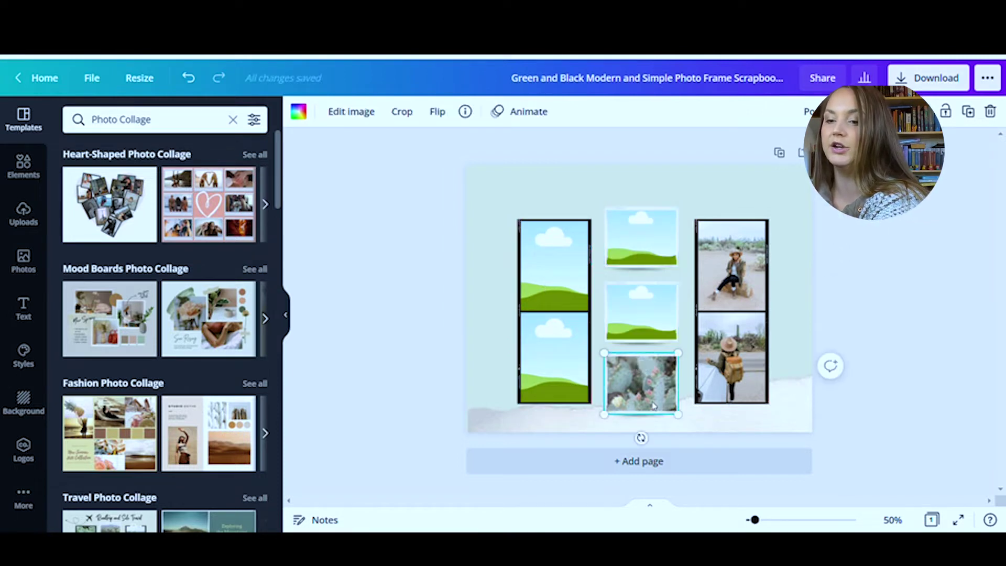
key(Delete)
click(731, 267)
key(Delete)
click(742, 352)
key(Delete)
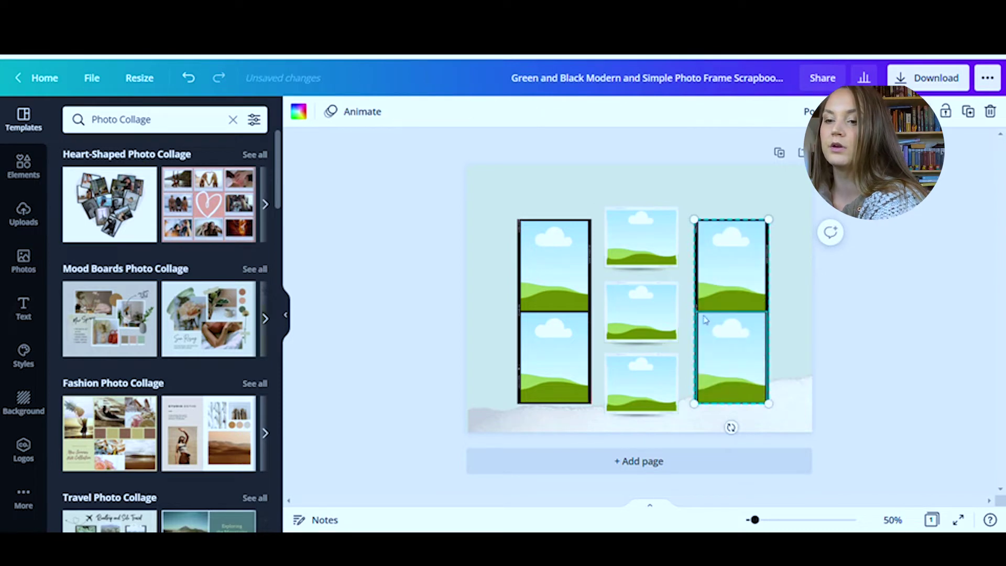
- Delete the right-hand and left-hand tall double frames
click(783, 350)
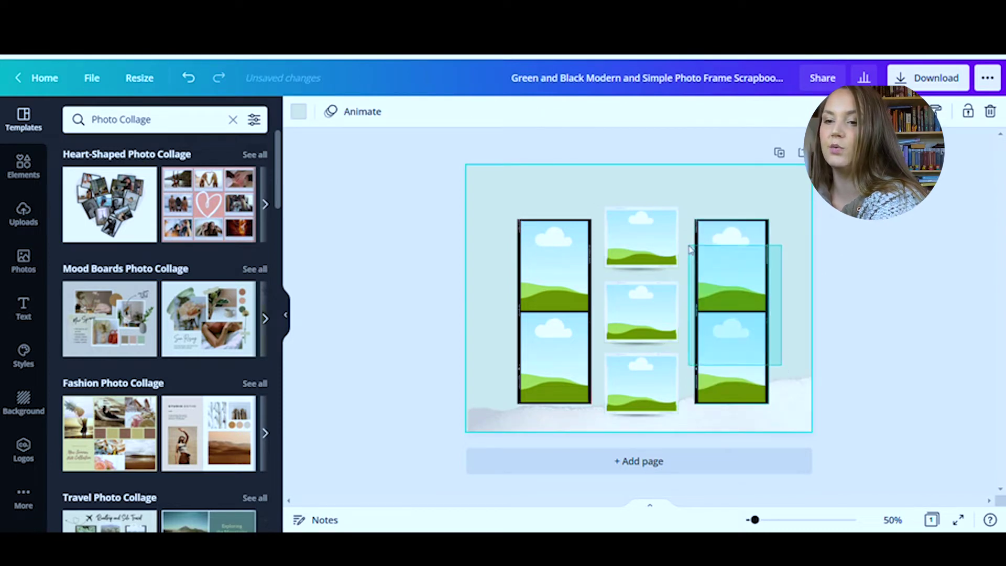
click(745, 317)
key(Delete)
click(574, 348)
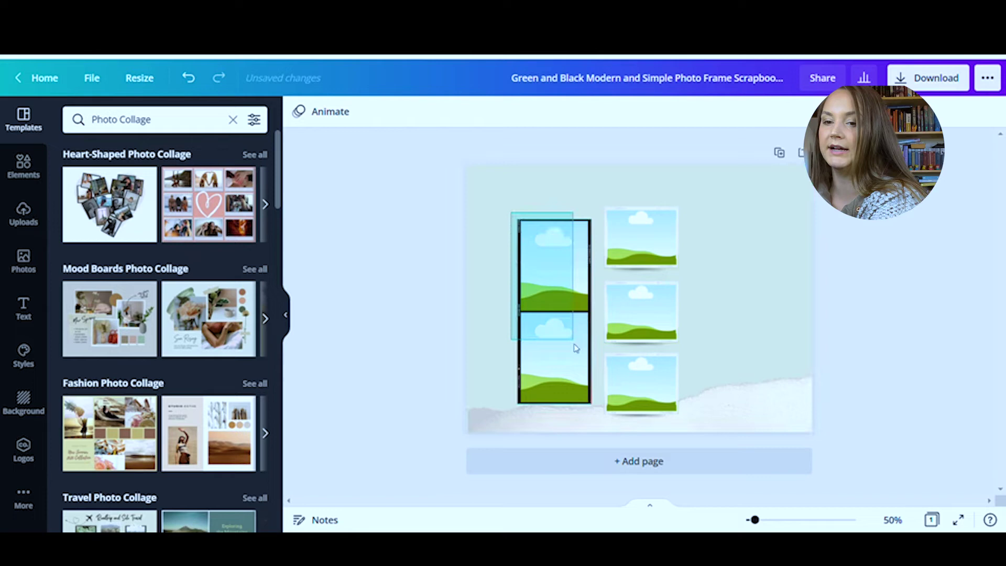
key(Delete)
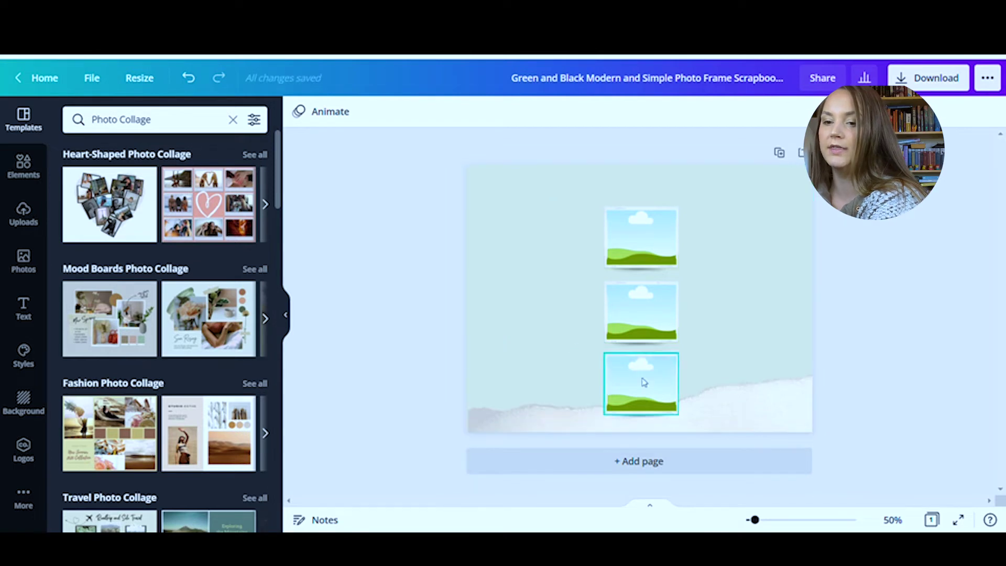
- Paste a copy of the three-frame column and place it beside the original
drag(579, 220, 716, 418)
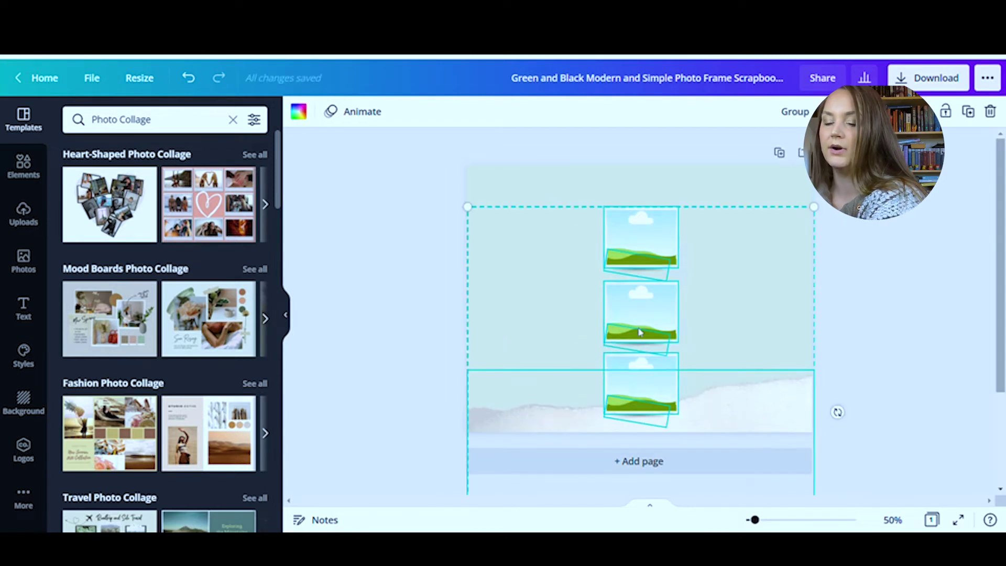
right_click(629, 288)
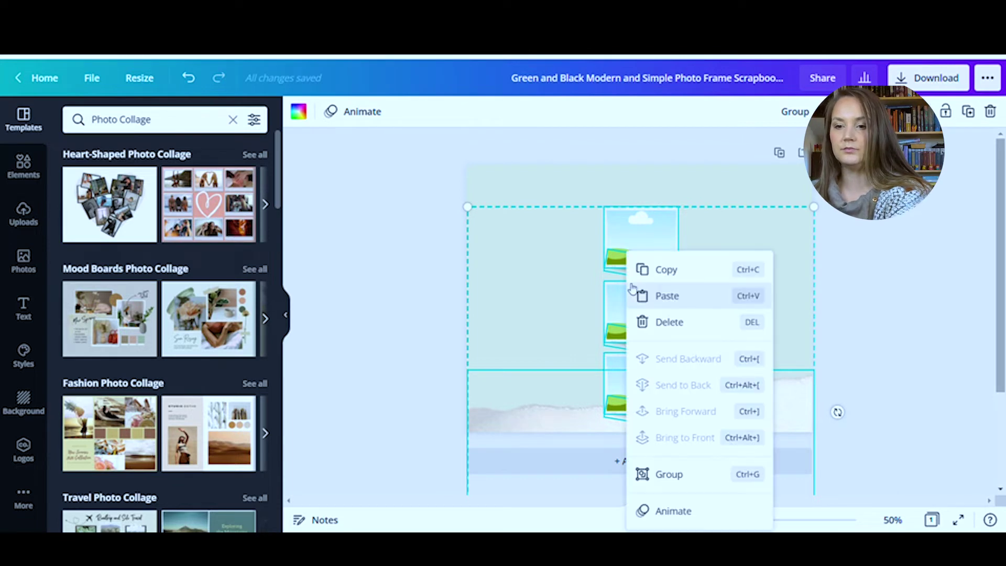
click(666, 274)
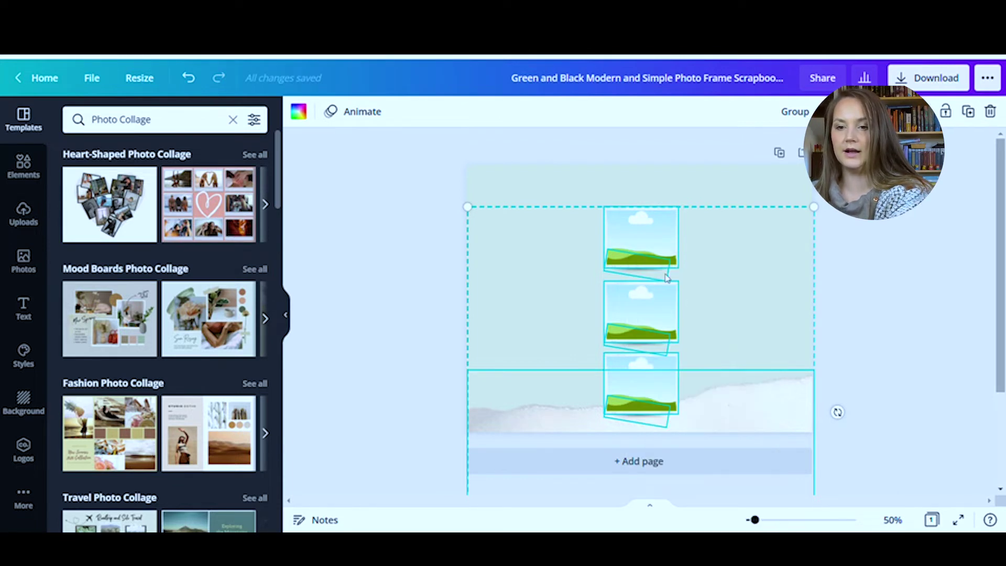
click(525, 196)
right_click(522, 196)
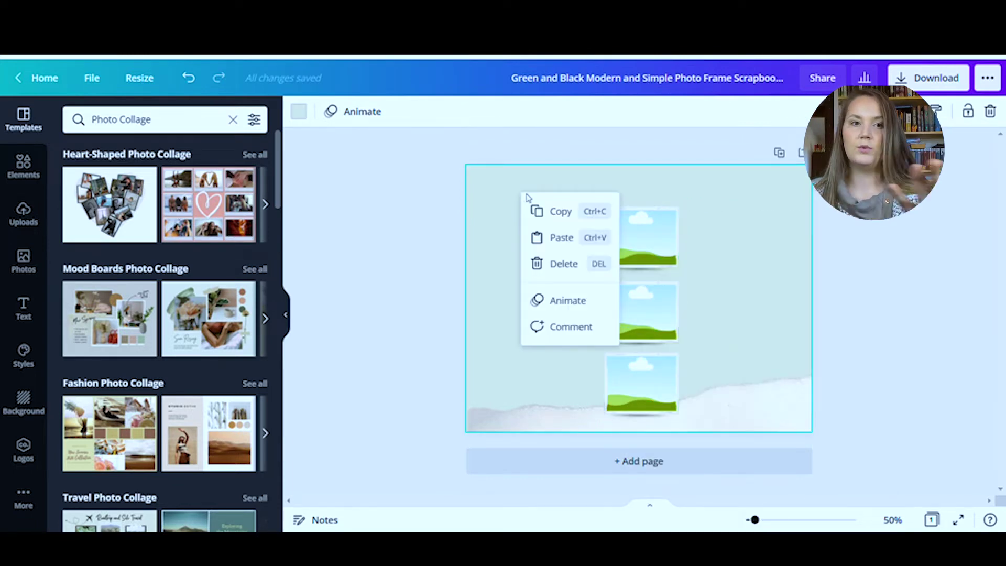
click(560, 238)
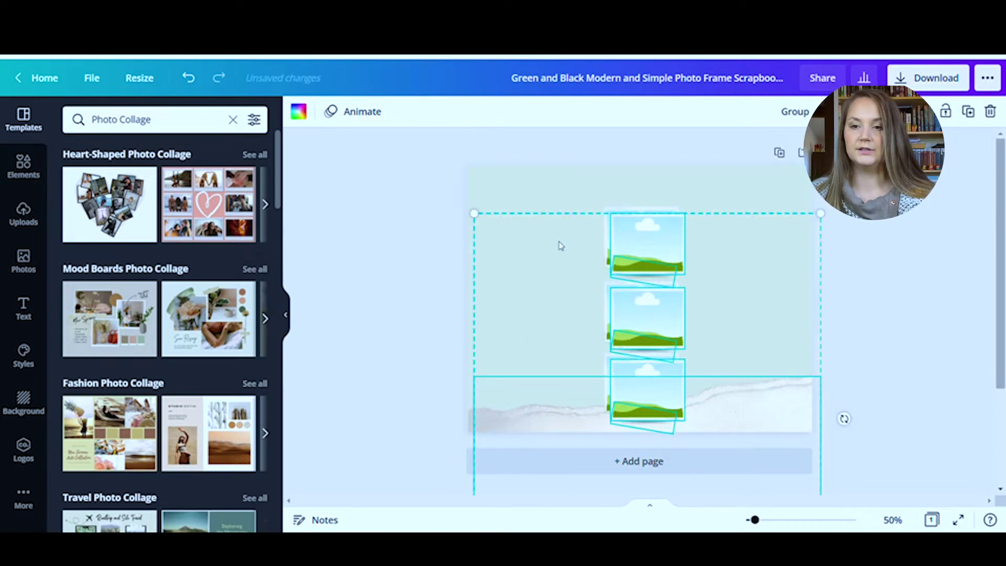
drag(551, 254, 459, 219)
click(760, 348)
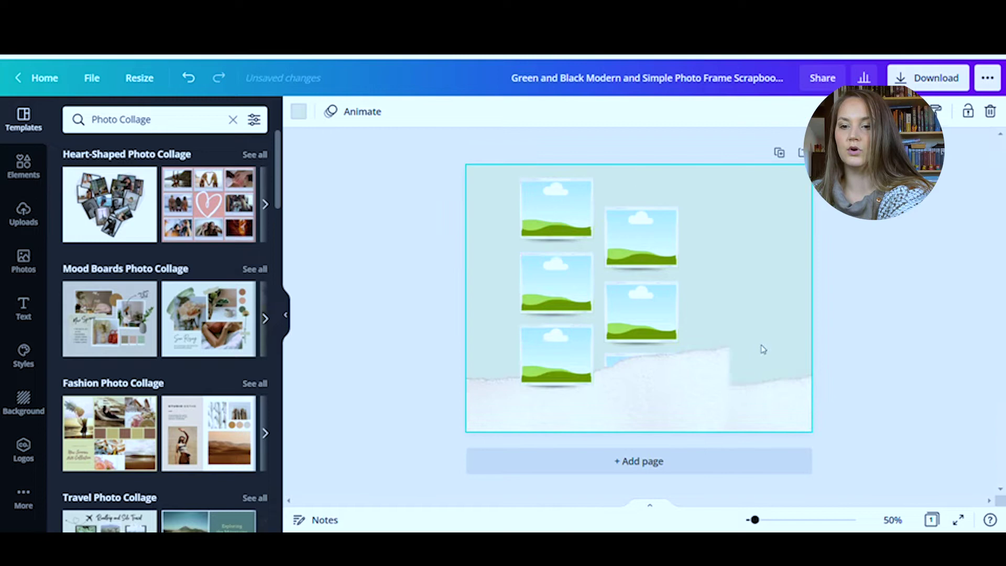
- Delete the torn-paper strip from the bottom of the page
click(661, 403)
key(Delete)
click(702, 414)
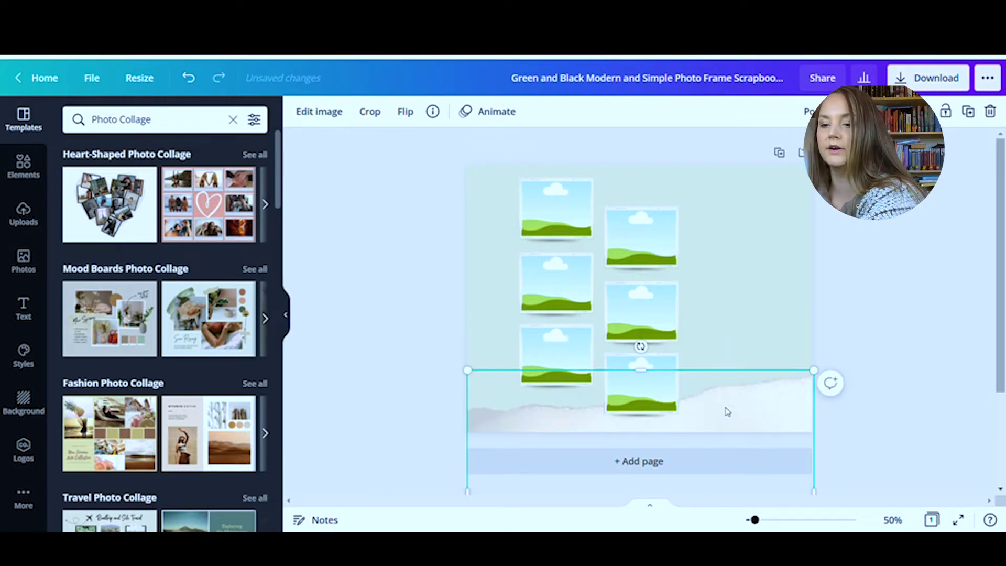
key(Delete)
click(664, 400)
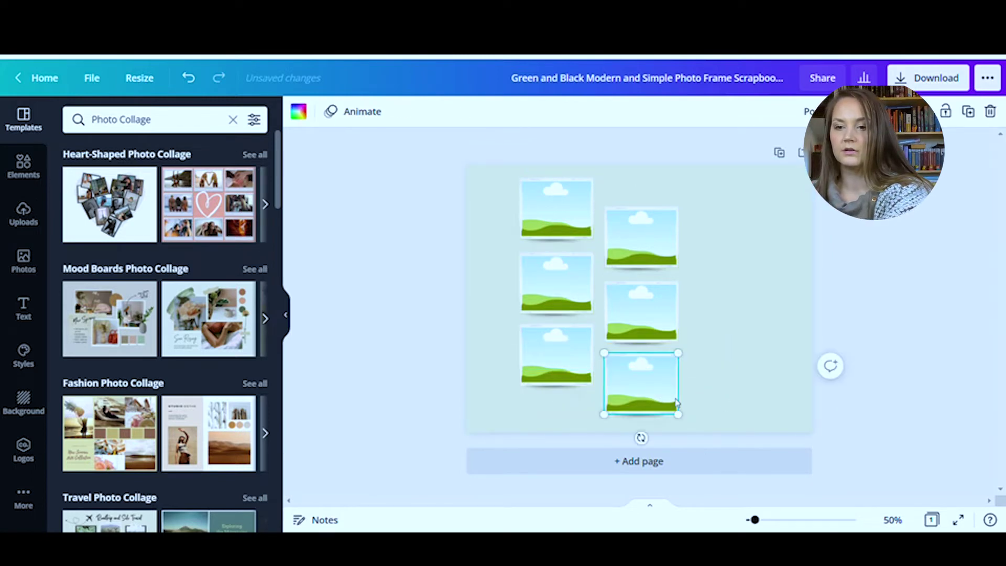
click(753, 388)
- Copy the six frames and paste a duplicate set to their right
drag(752, 386, 515, 174)
right_click(565, 213)
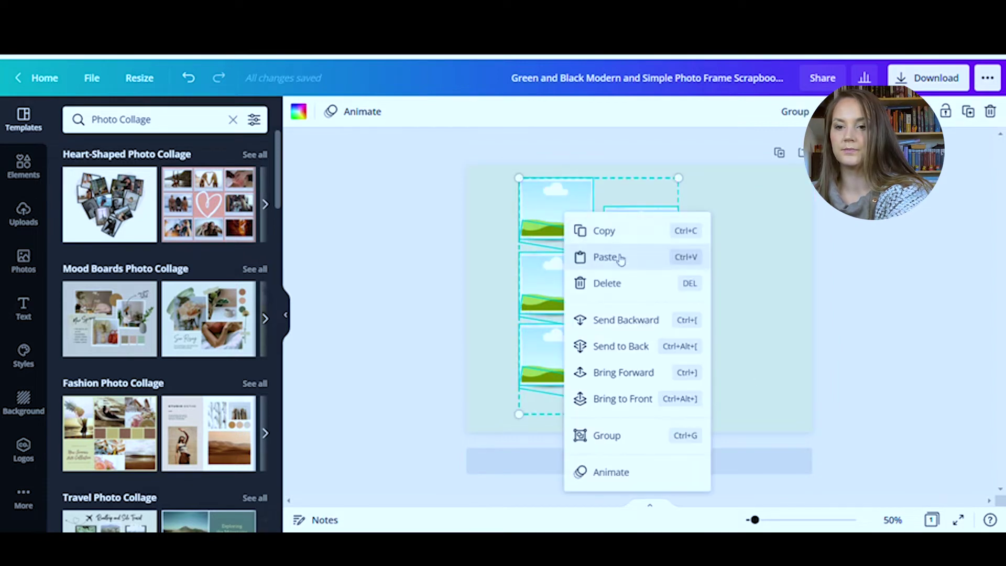
click(605, 231)
right_click(711, 240)
click(734, 286)
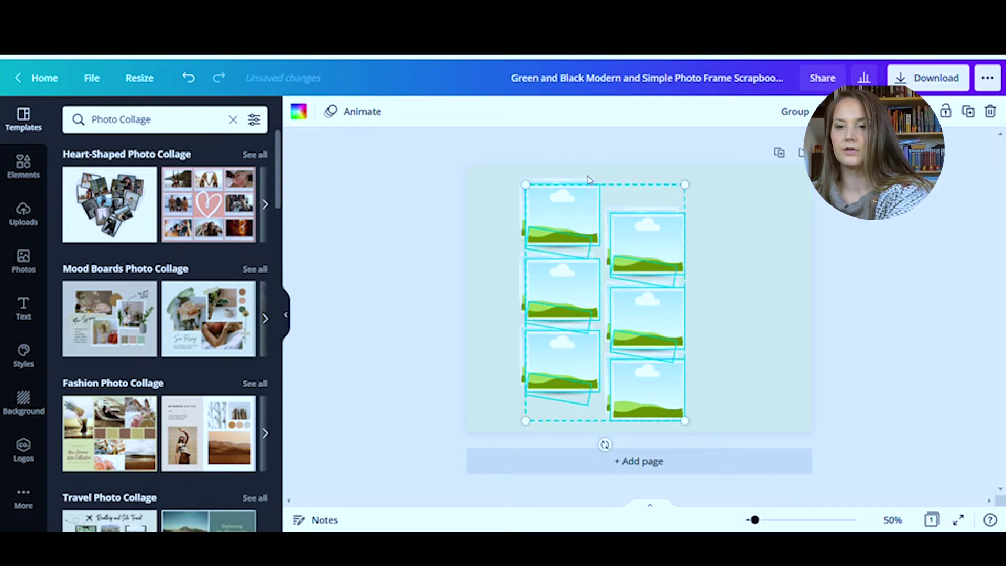
drag(623, 223, 769, 213)
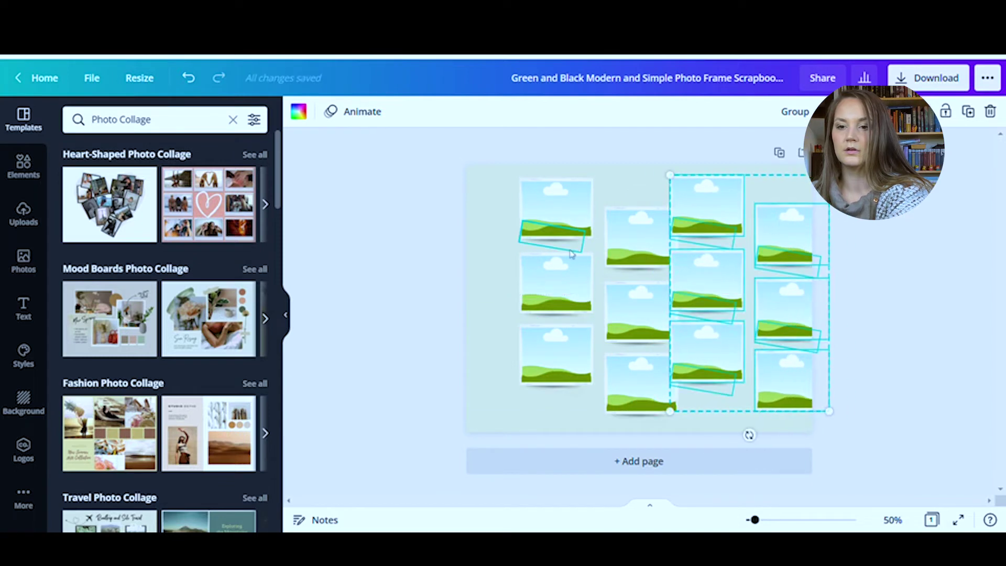
- Stagger the left and middle frames, shrinking one to about 1.8 by 1.5
drag(586, 212, 561, 209)
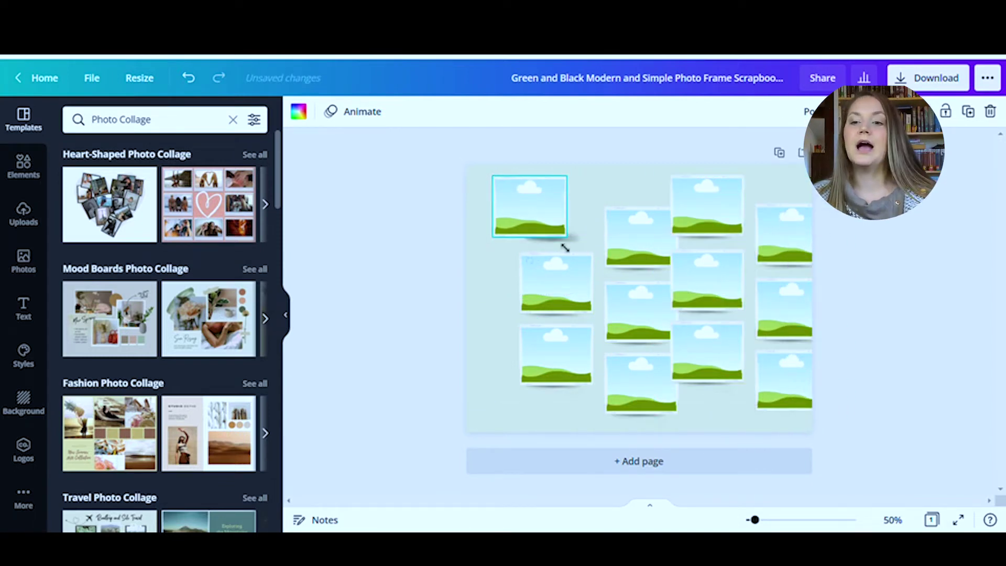
drag(576, 272, 534, 321)
drag(534, 284, 572, 270)
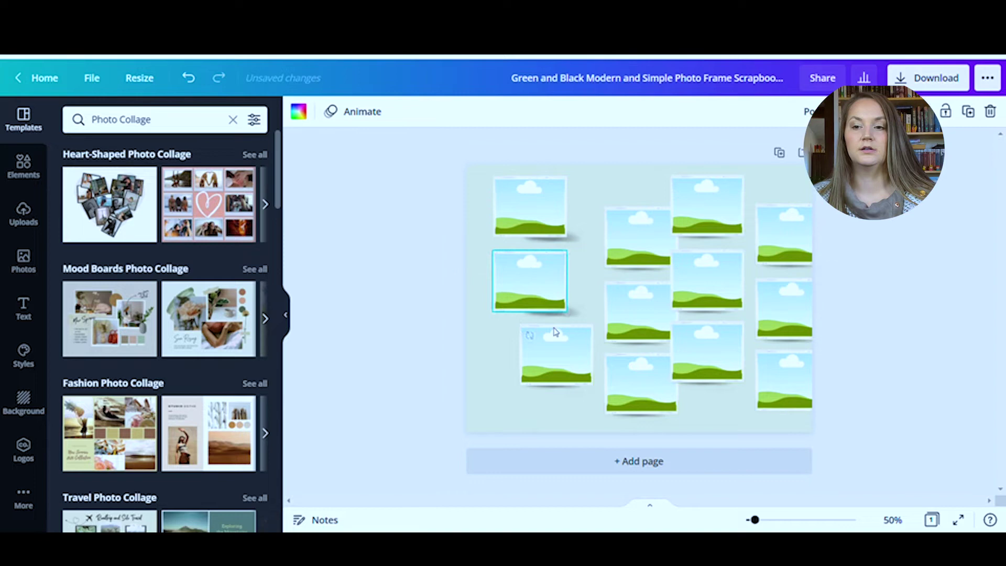
drag(555, 332, 521, 356)
drag(627, 256, 600, 263)
drag(622, 315, 602, 337)
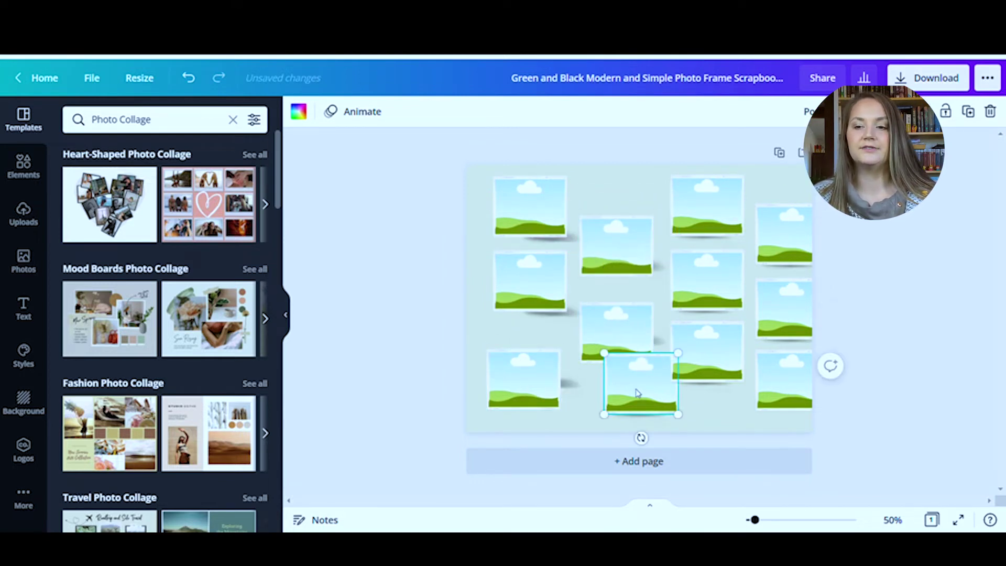
mouse_move(642, 399)
mouse_down()
mouse_move(652, 404)
mouse_move(629, 400)
mouse_up()
drag(660, 430, 595, 394)
drag(685, 357, 686, 410)
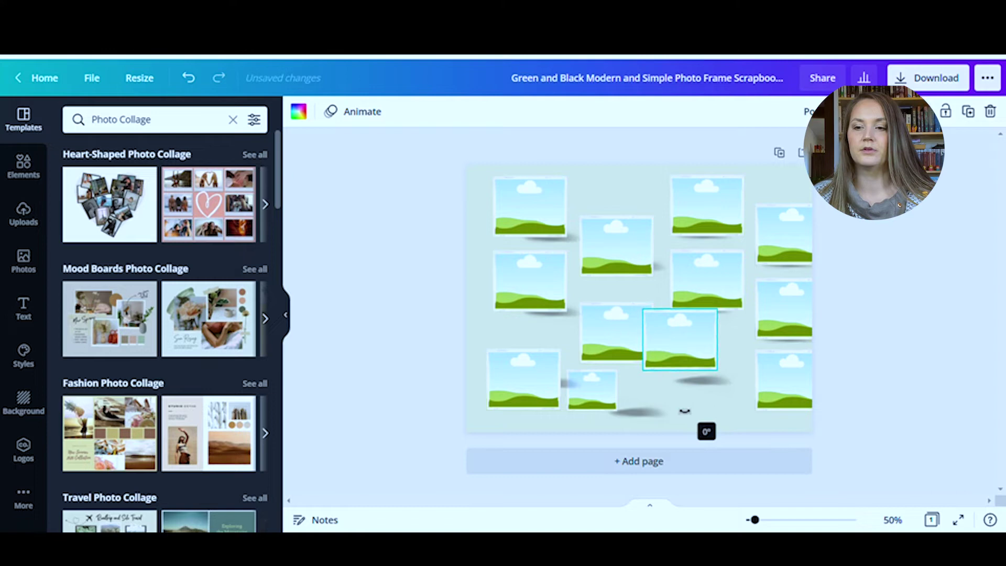
key(ctrl+z)
key(ctrl+z)
- Reposition and resize the right-column, top-right and centre frames into an overlapping layout
drag(761, 366, 741, 378)
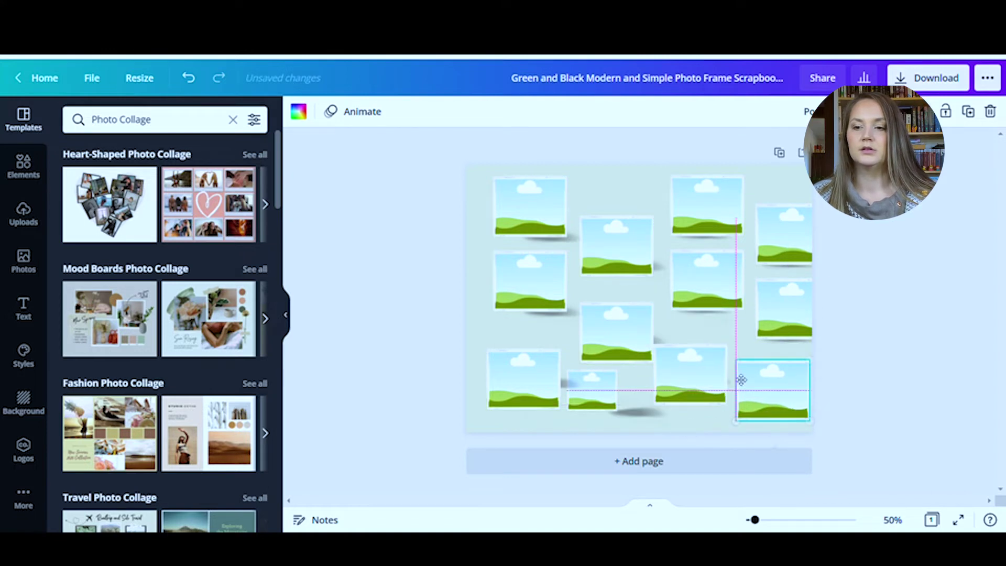
drag(815, 368, 764, 367)
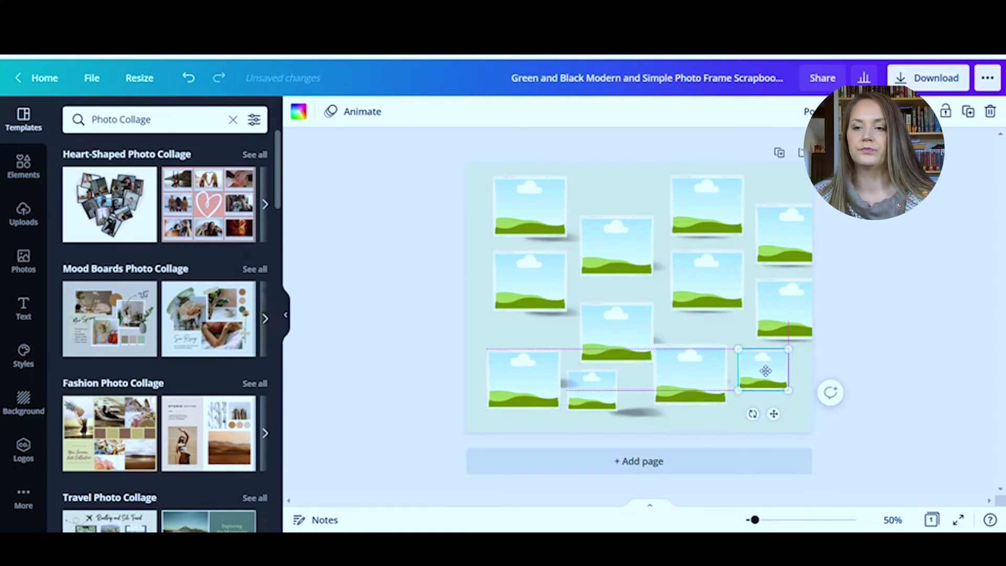
mouse_move(784, 314)
mouse_down()
mouse_move(772, 303)
mouse_move(790, 328)
mouse_up()
drag(795, 279, 608, 189)
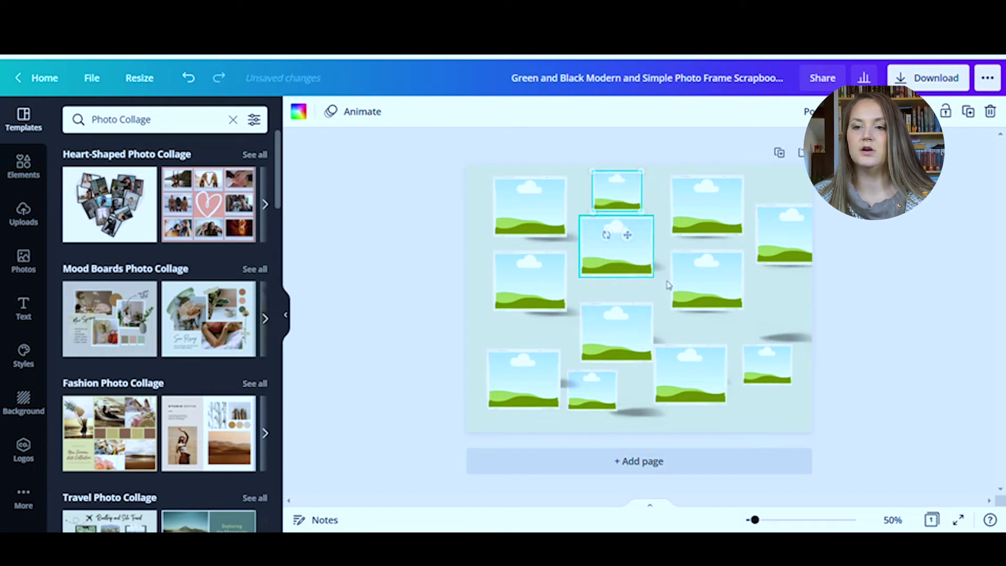
drag(718, 299, 729, 313)
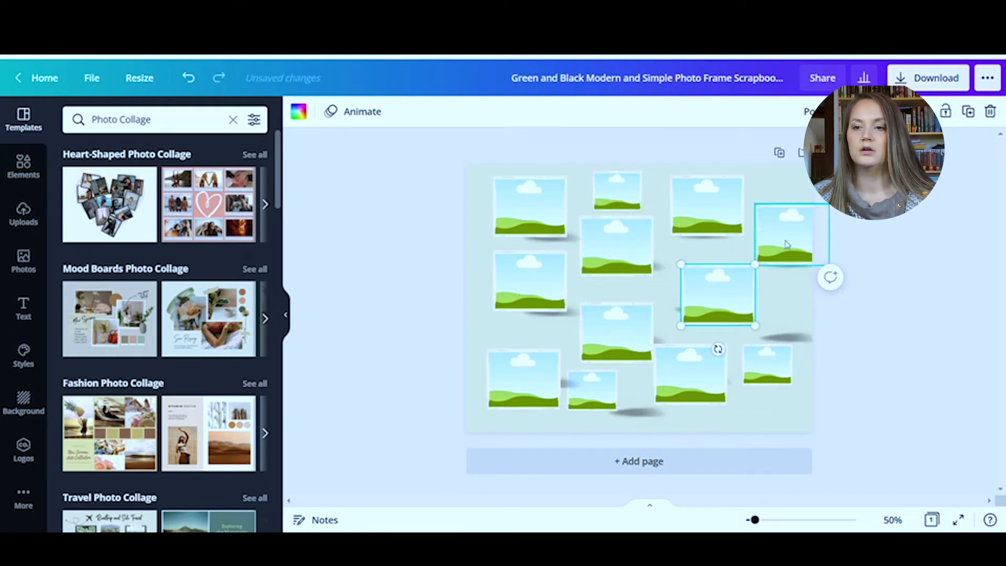
drag(786, 244, 760, 241)
mouse_move(807, 211)
mouse_down()
mouse_move(777, 231)
mouse_move(791, 212)
mouse_up()
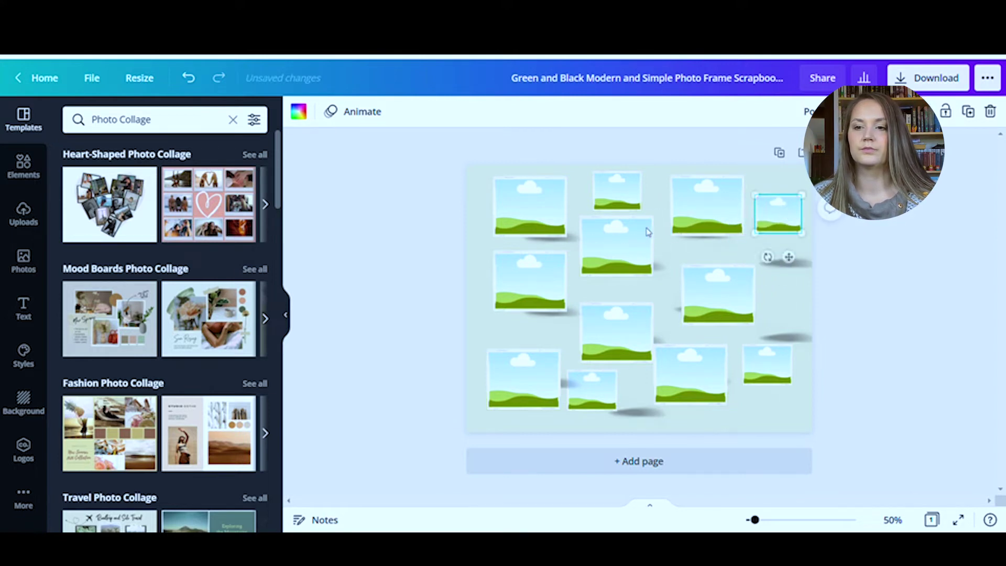
drag(644, 243, 664, 261)
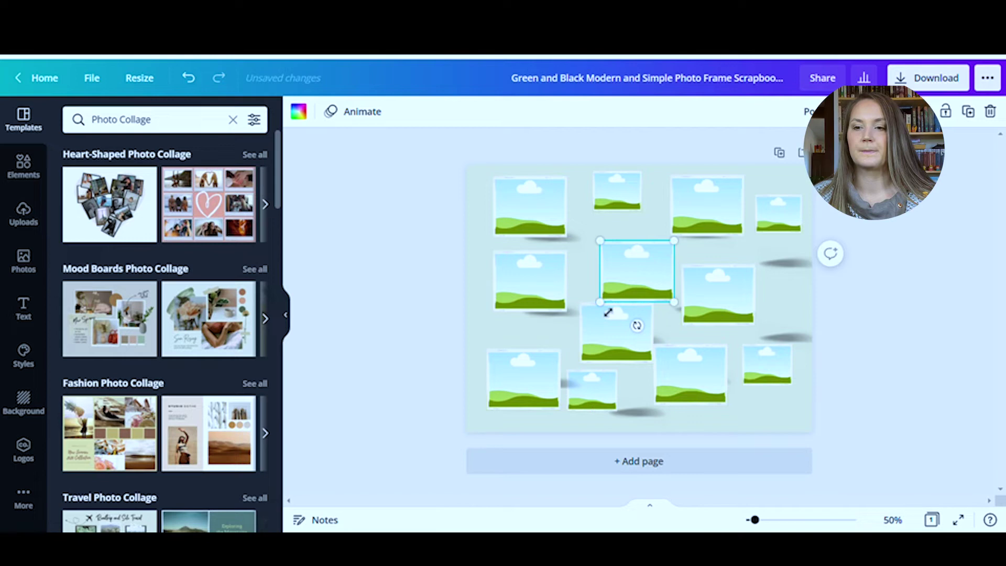
drag(608, 312, 621, 297)
drag(540, 302, 540, 295)
drag(596, 338, 597, 329)
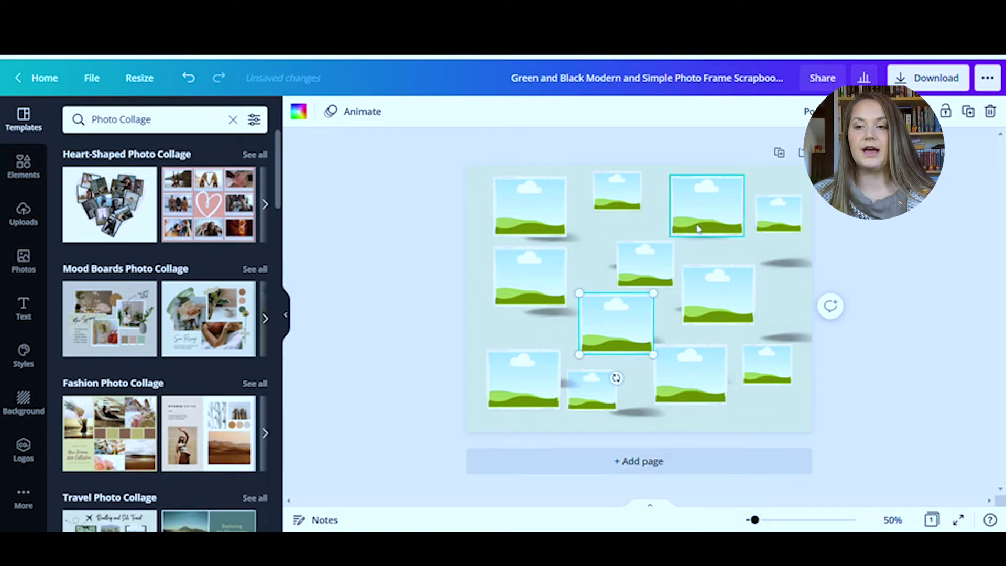
- Select the shadow image under the left-middle frame
click(780, 417)
click(784, 338)
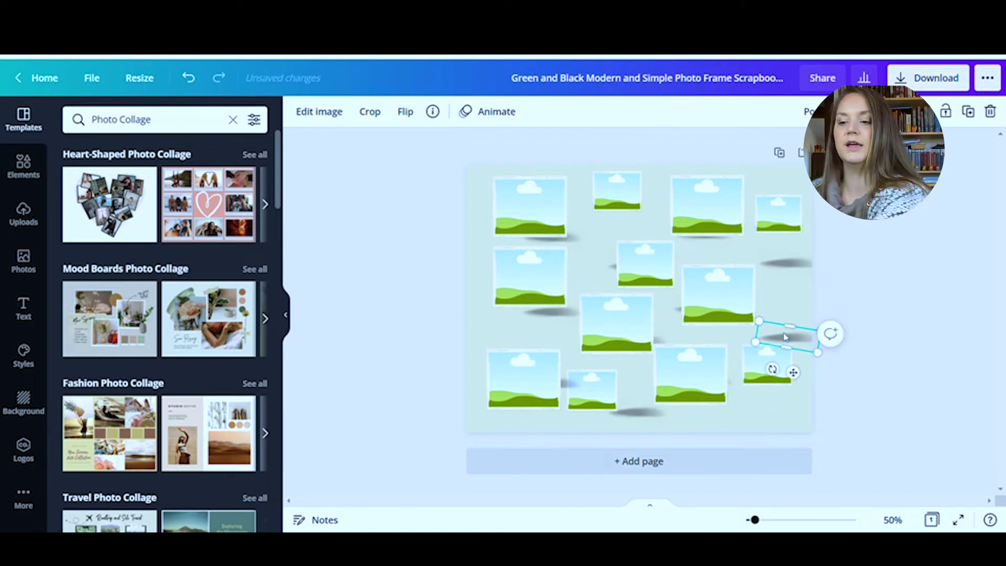
click(790, 322)
click(573, 325)
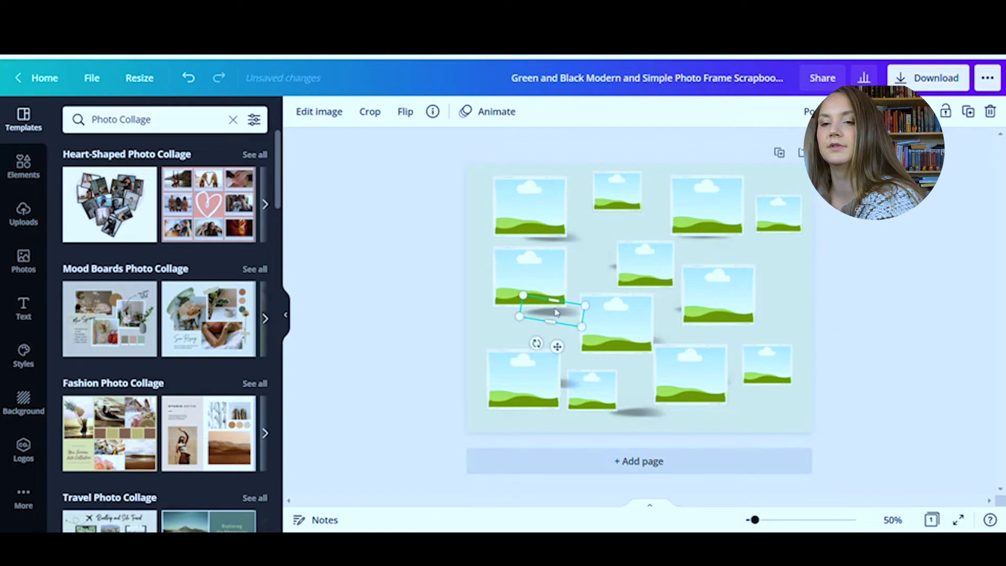
- Show the Uploads panel and scroll through the uploaded images
click(629, 362)
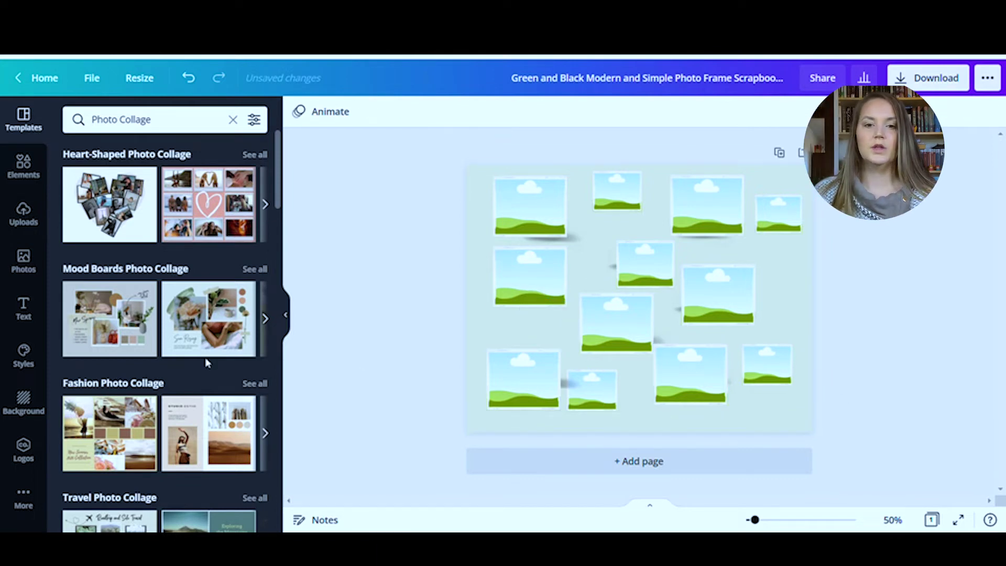
click(23, 216)
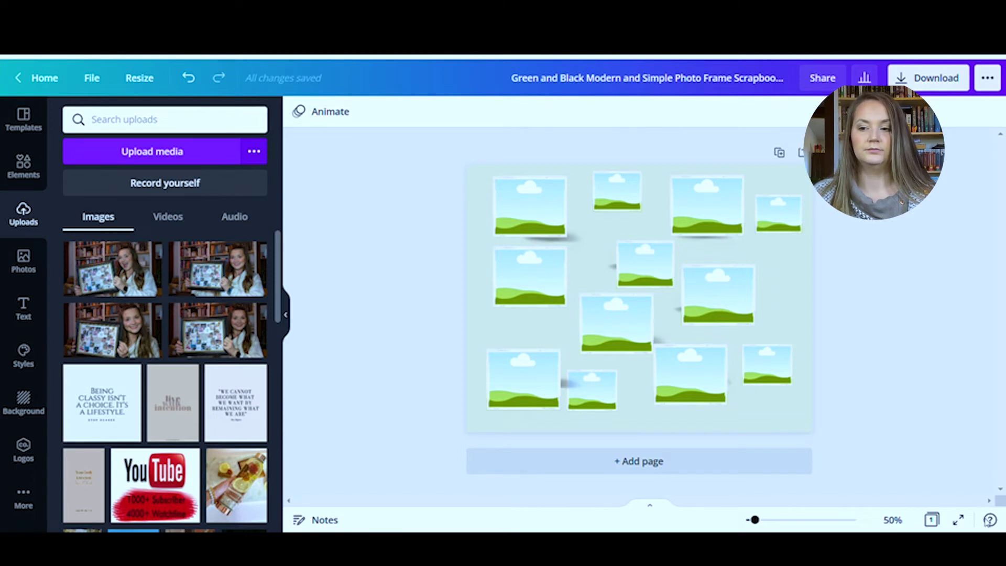
scroll(157, 314, down, 3)
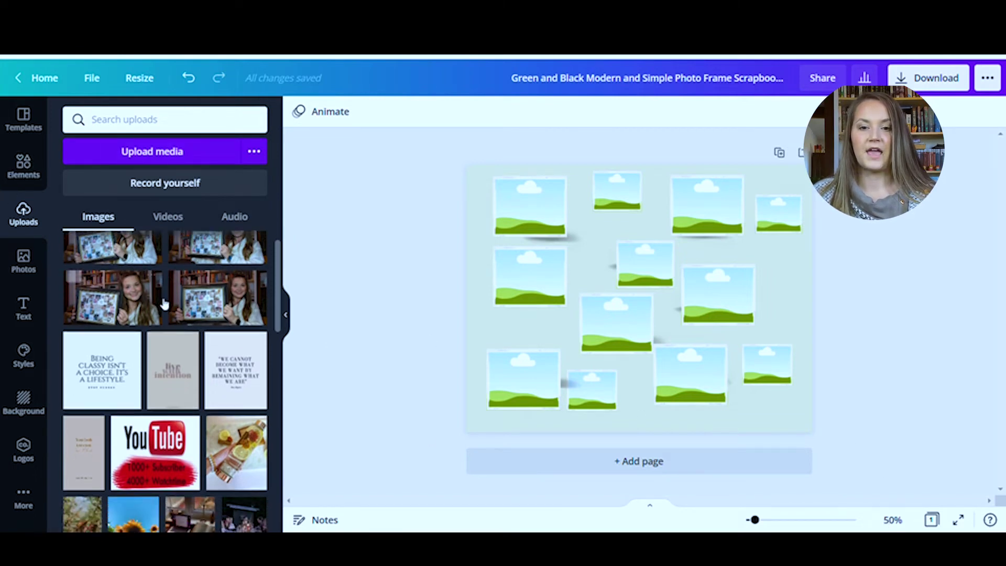
scroll(150, 365, down, 5)
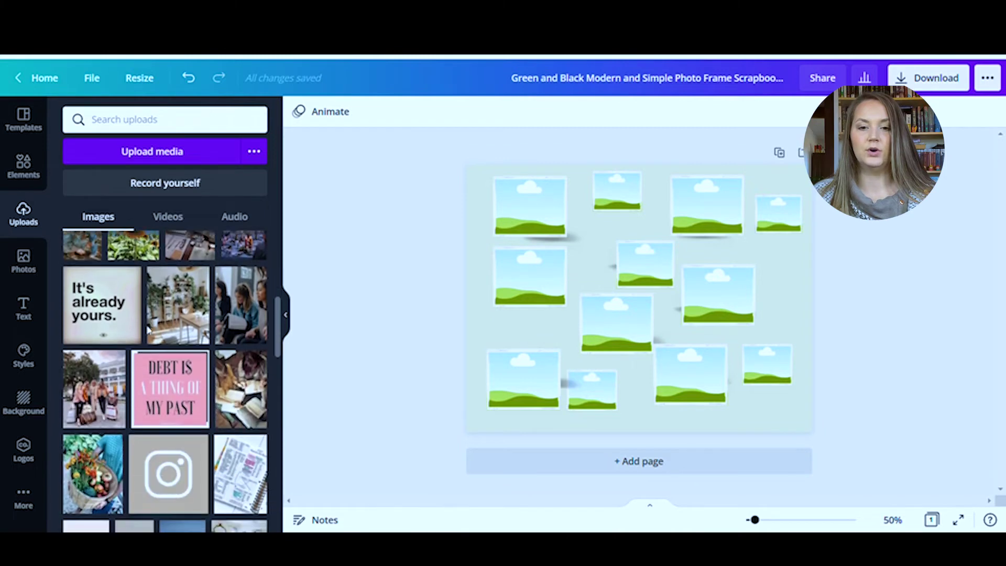
scroll(150, 346, up, 5)
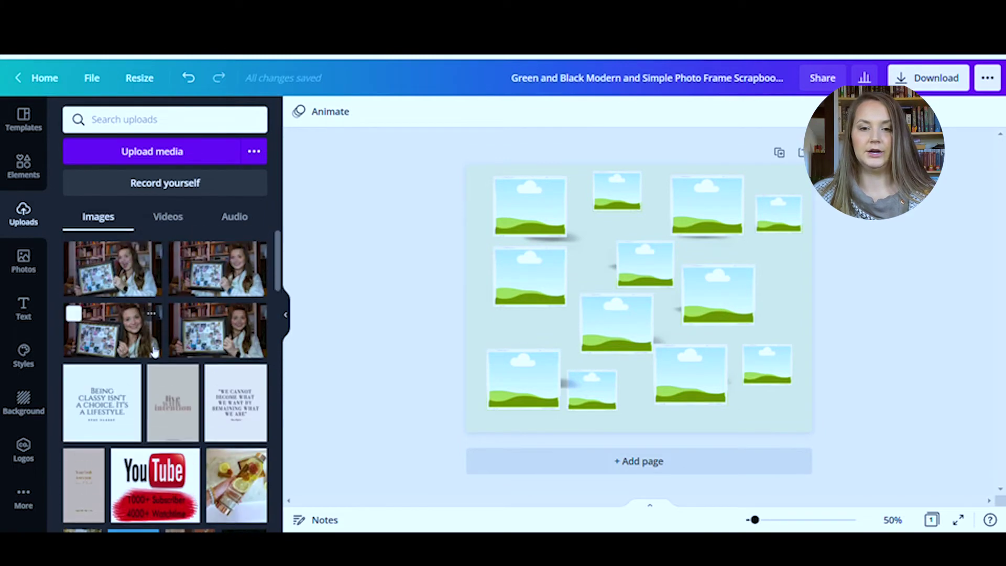
scroll(152, 359, down, 2)
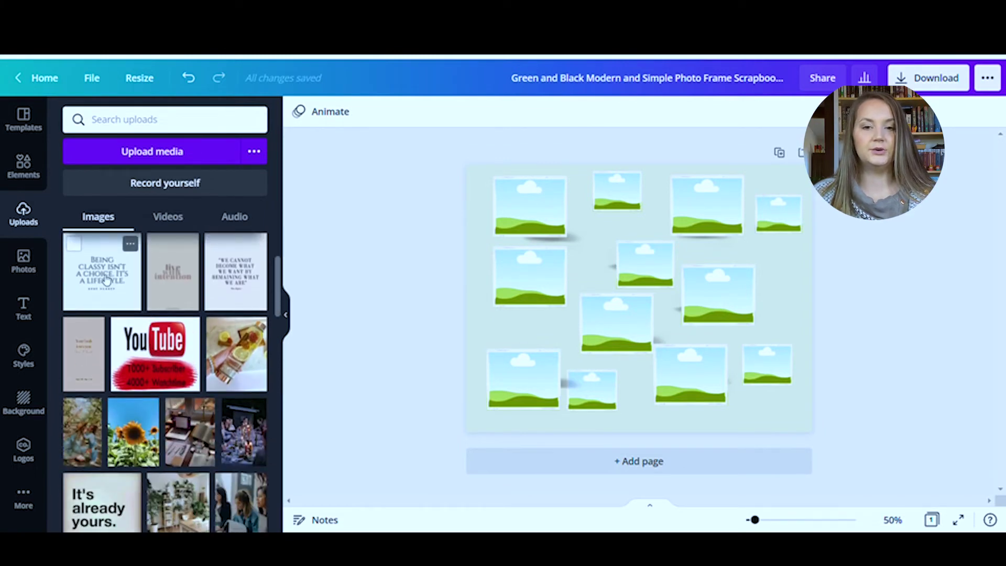
- Fill the centre, bottom-left, small and left-middle frames with the quote, sunflower, desk and evening-table uploads
drag(106, 280, 645, 264)
drag(155, 440, 519, 380)
drag(206, 439, 599, 396)
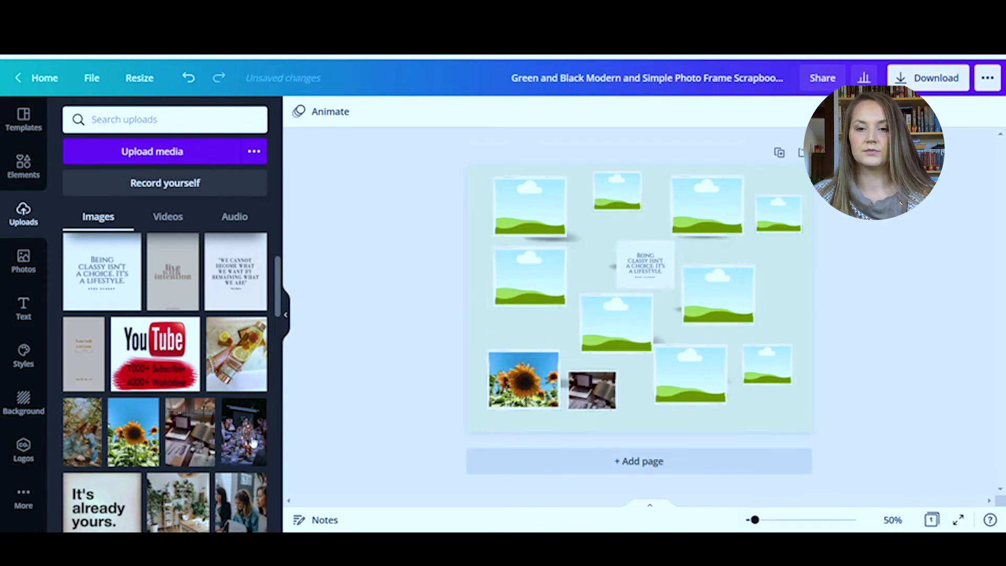
drag(533, 287, 532, 287)
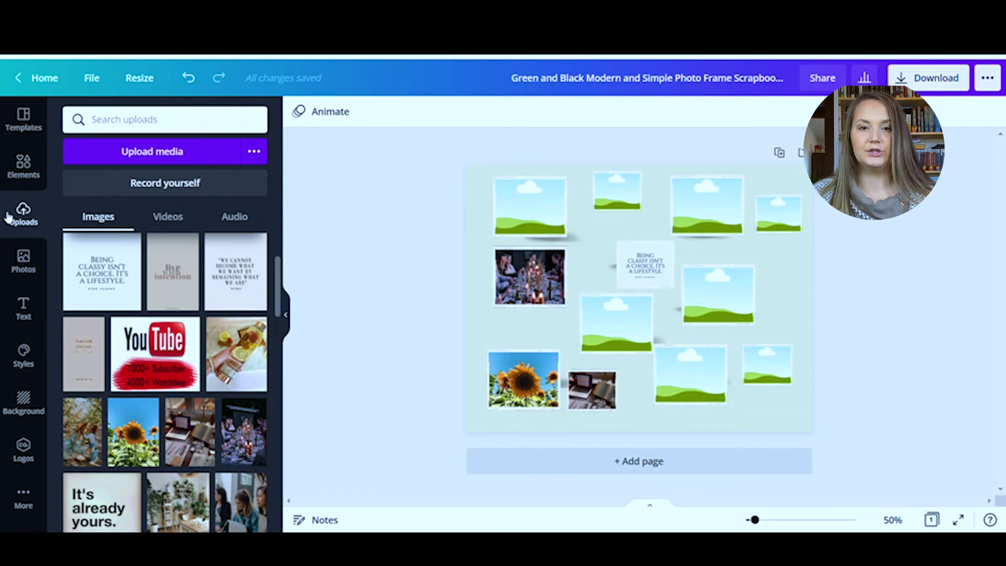
- Add a portrait frame from Elements > Frames, then undo moving the dinner photo into it
click(36, 169)
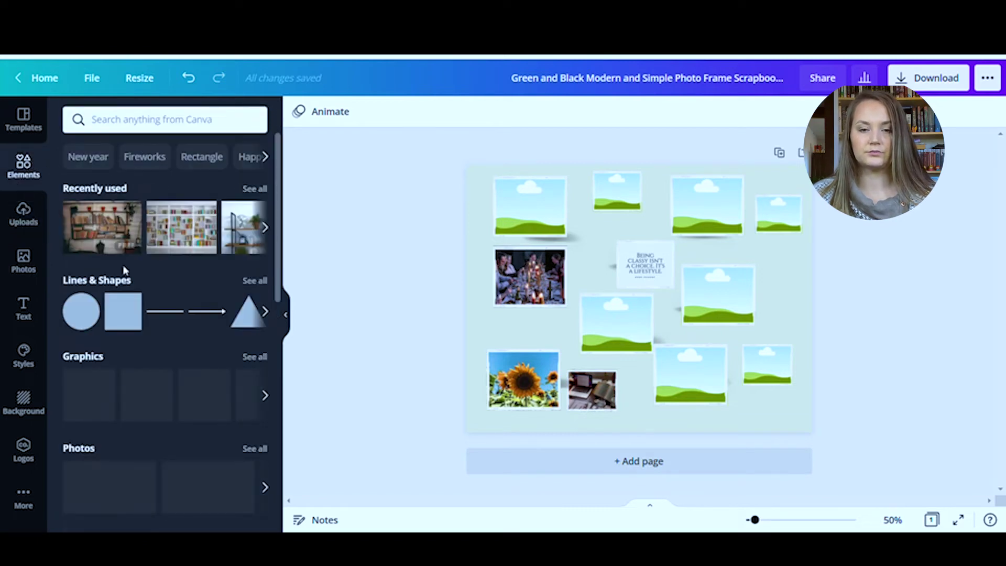
scroll(181, 379, down, 10)
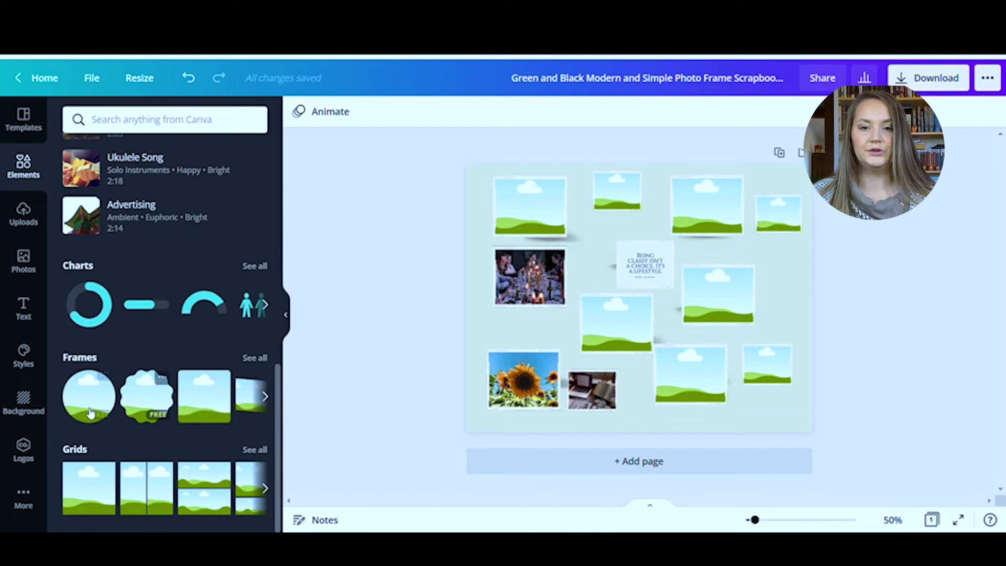
click(254, 358)
scroll(196, 361, down, 5)
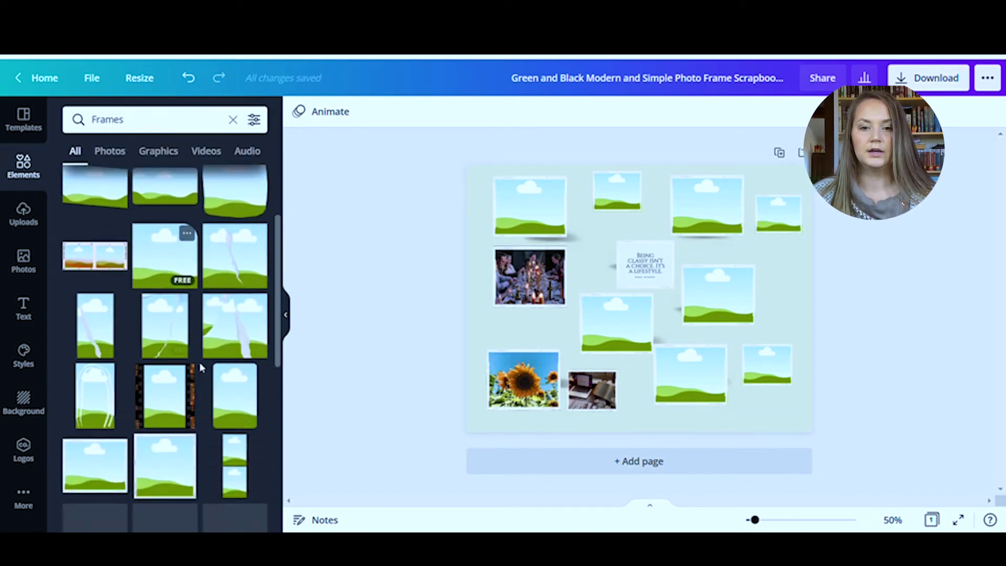
scroll(145, 453, down, 3)
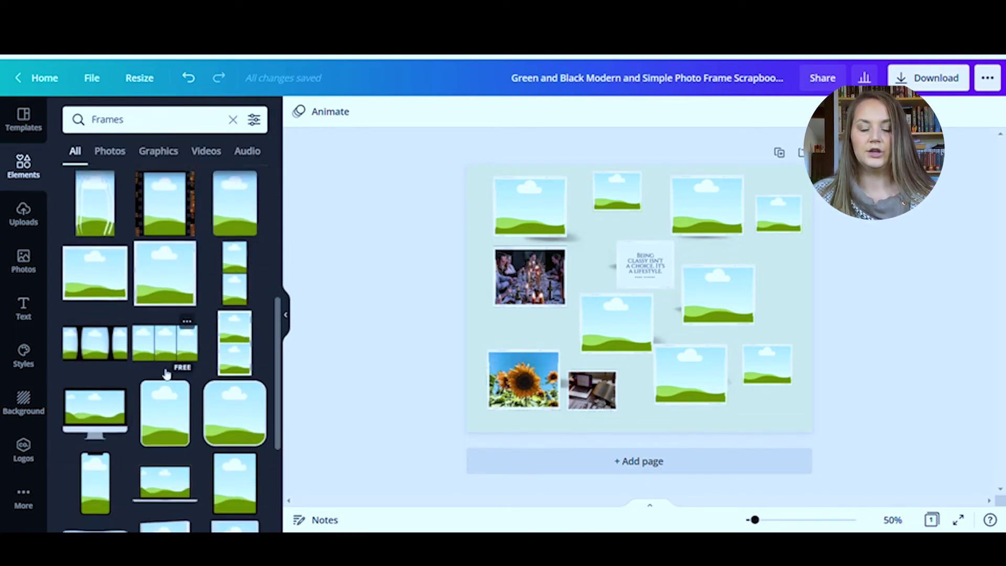
scroll(146, 454, down, 1)
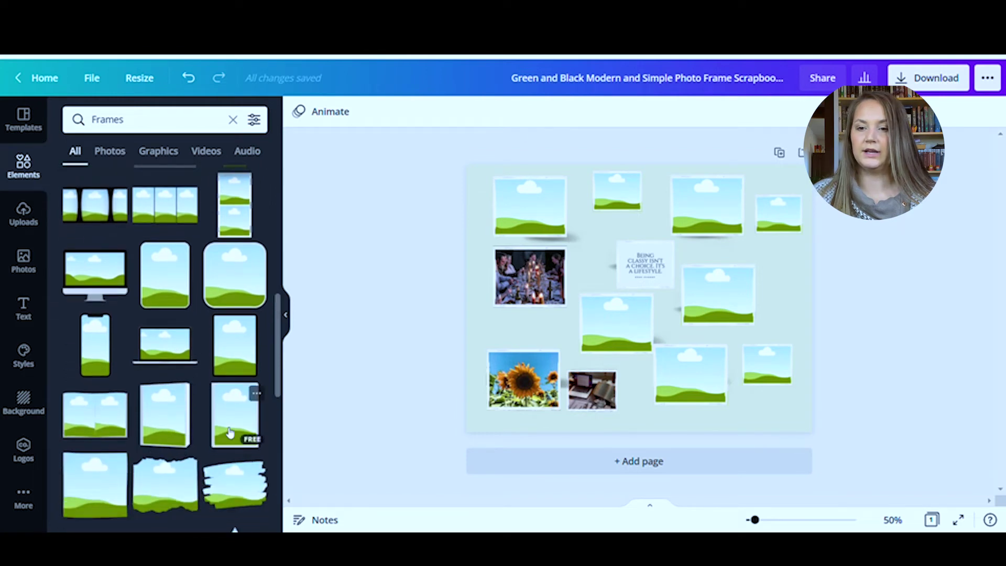
click(228, 422)
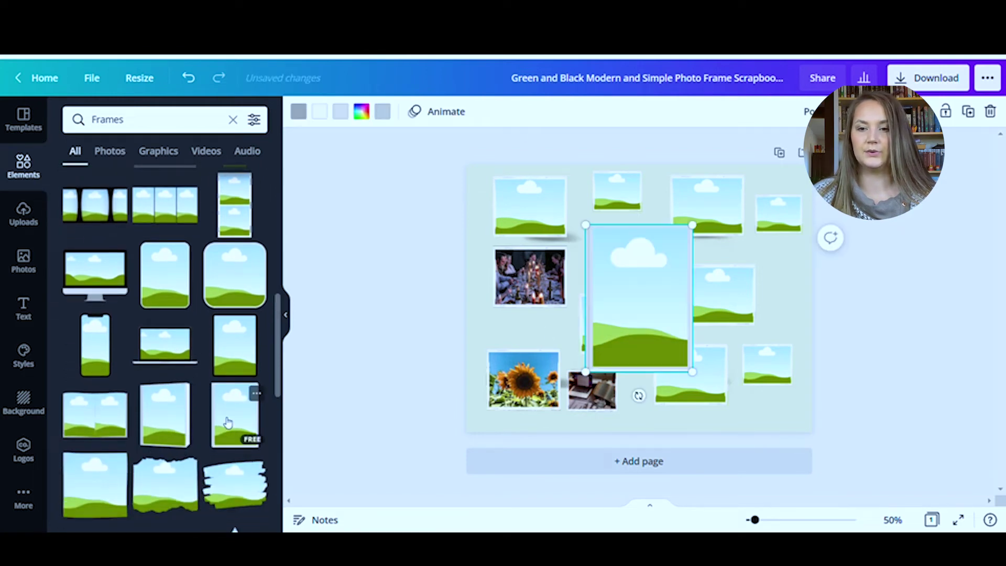
drag(514, 287, 633, 299)
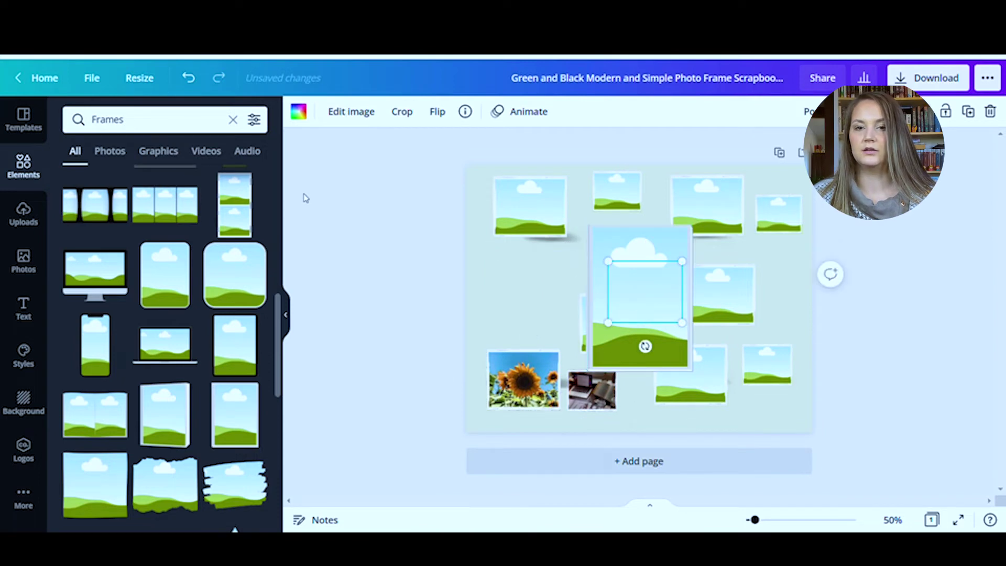
click(187, 79)
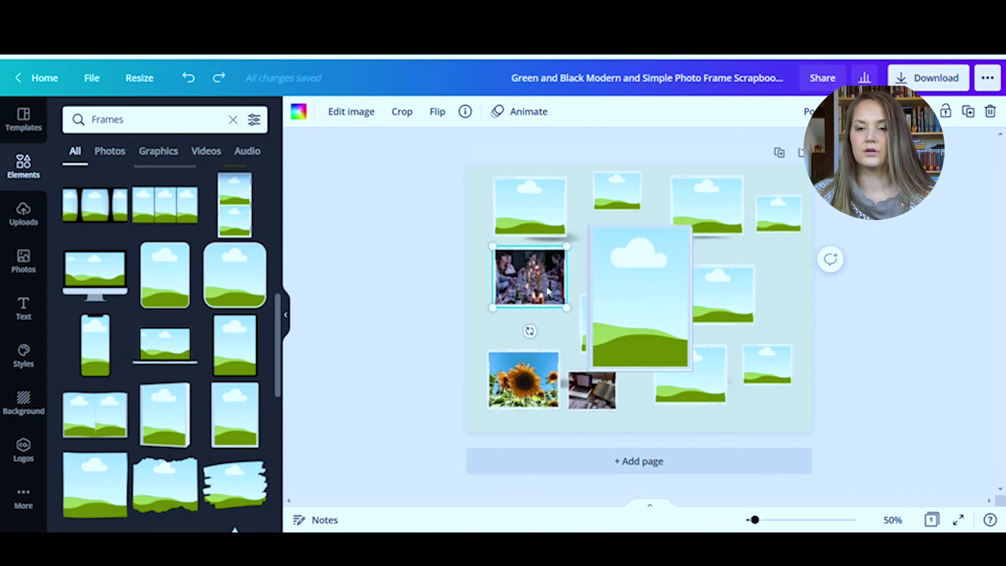
- Clear the dinner photo from its small frame and fill the centre portrait frame with it from Uploads
key(Delete)
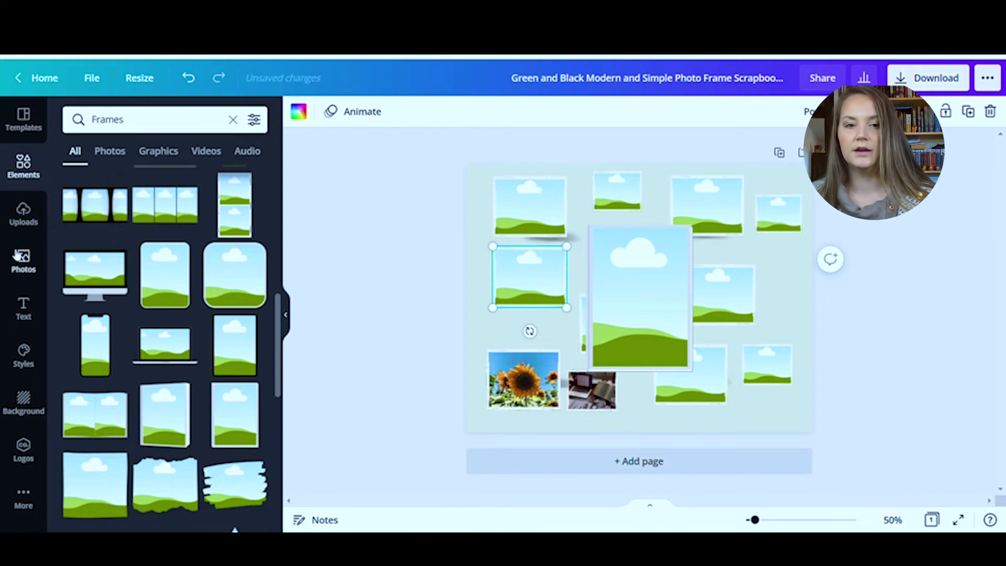
click(26, 270)
scroll(187, 315, down, 4)
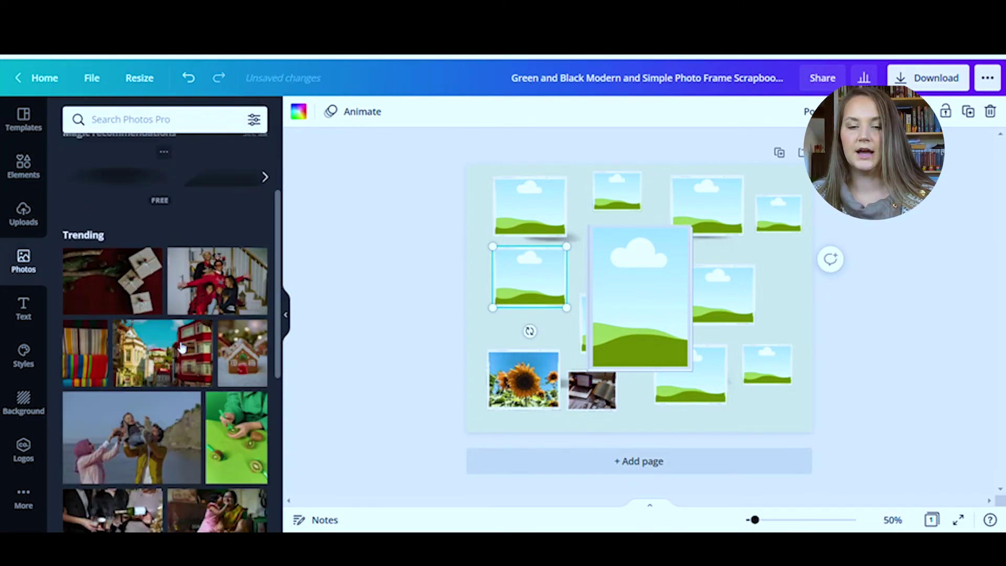
click(24, 215)
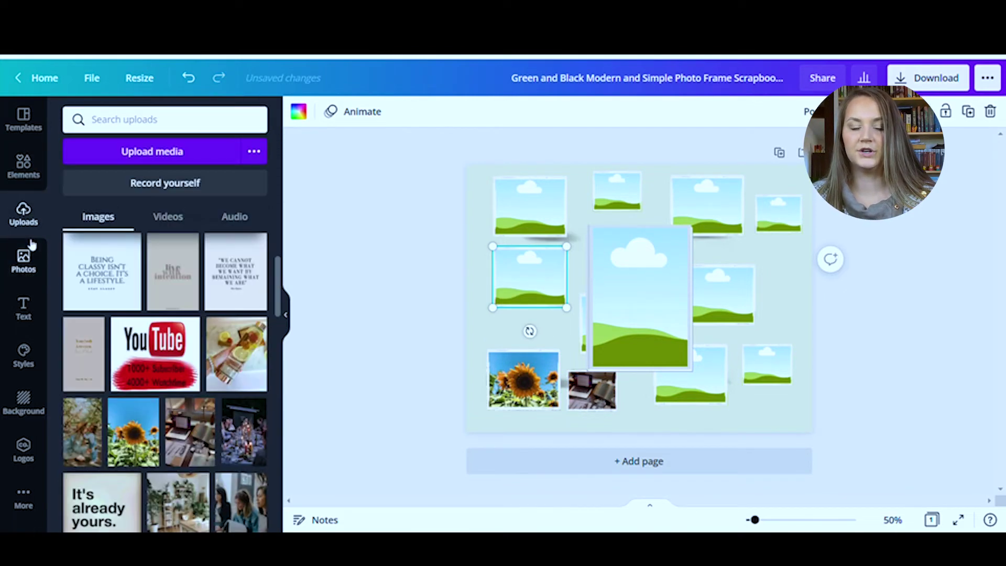
scroll(238, 414, down, 1)
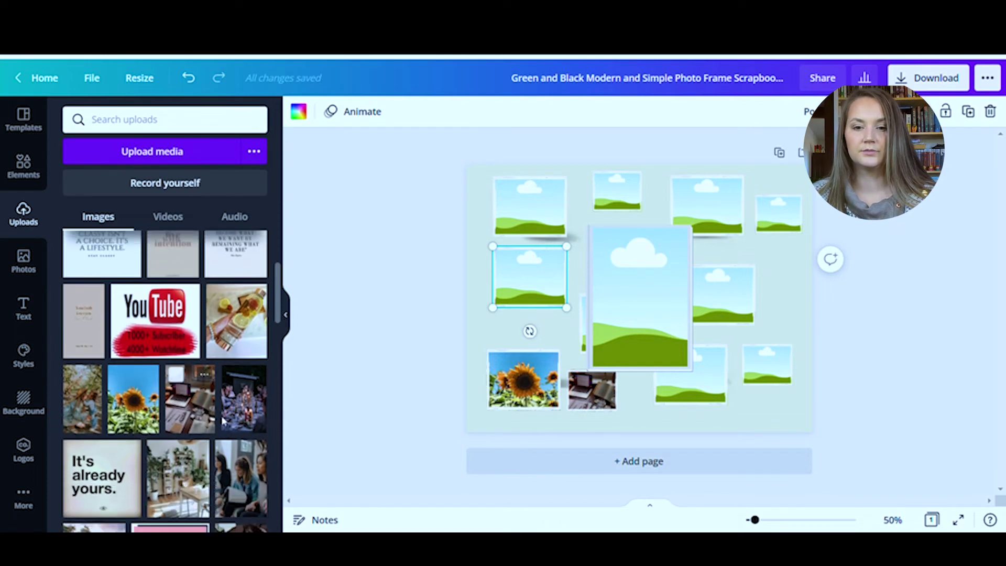
drag(238, 414, 622, 357)
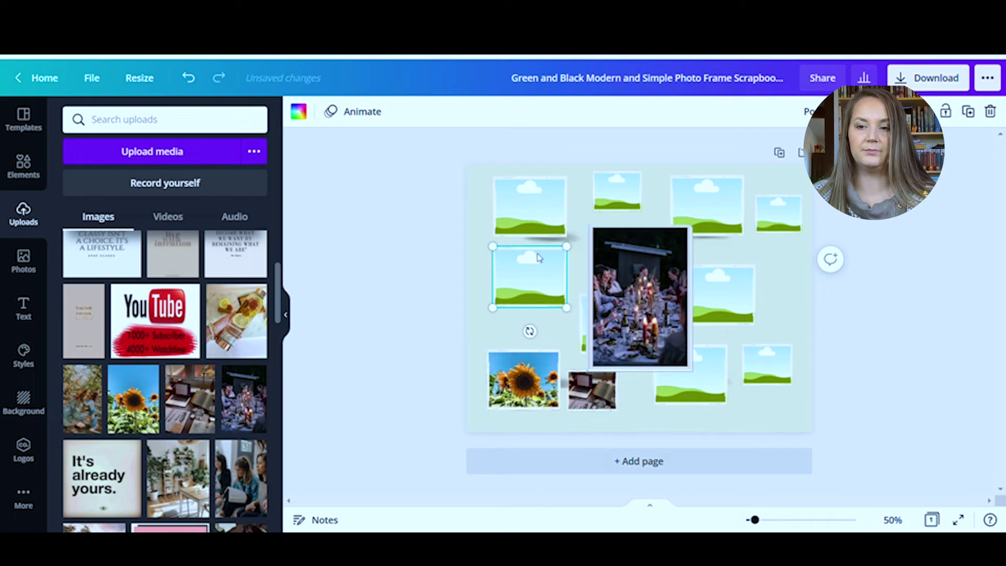
- Move the dinner photo beside the sunflower, shrink it, then add the sunflower and laptop uploads
click(651, 291)
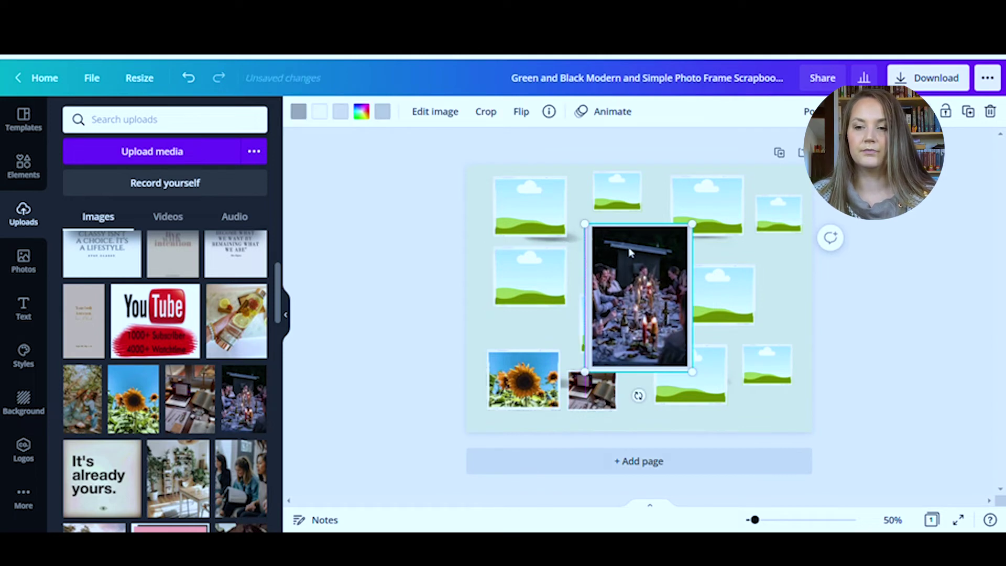
drag(636, 395, 565, 247)
click(575, 326)
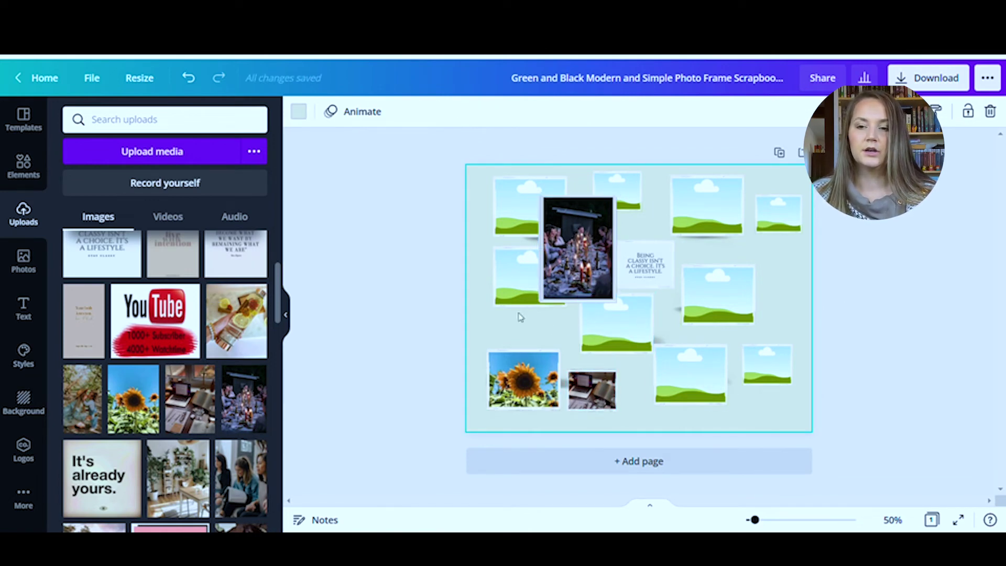
drag(564, 253, 549, 325)
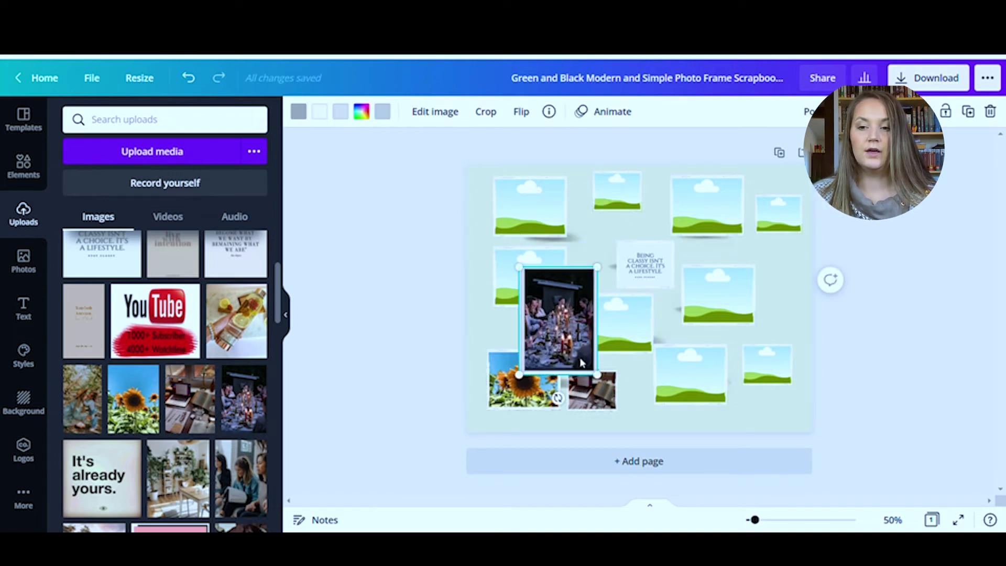
drag(598, 375, 583, 354)
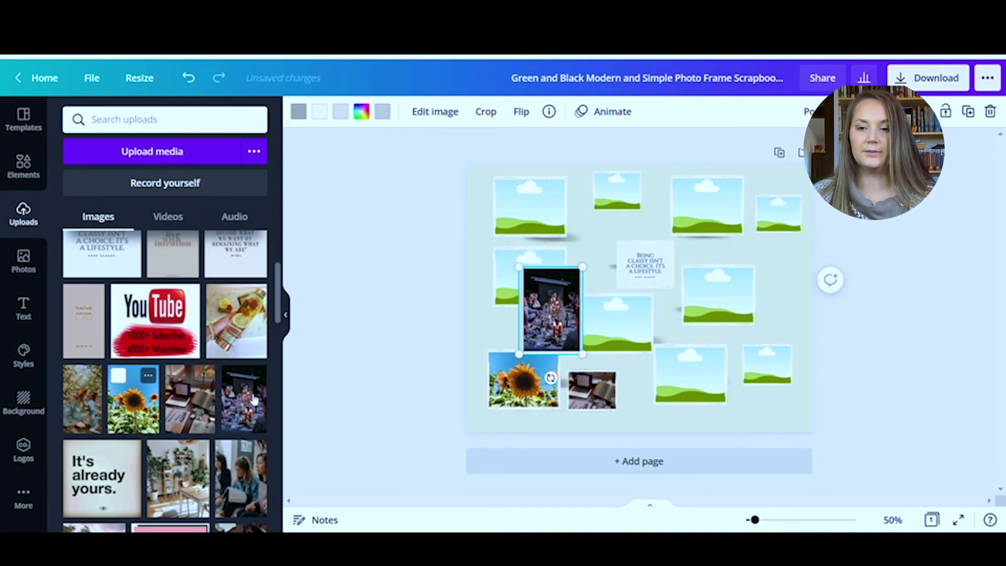
drag(134, 399, 602, 325)
drag(190, 398, 636, 344)
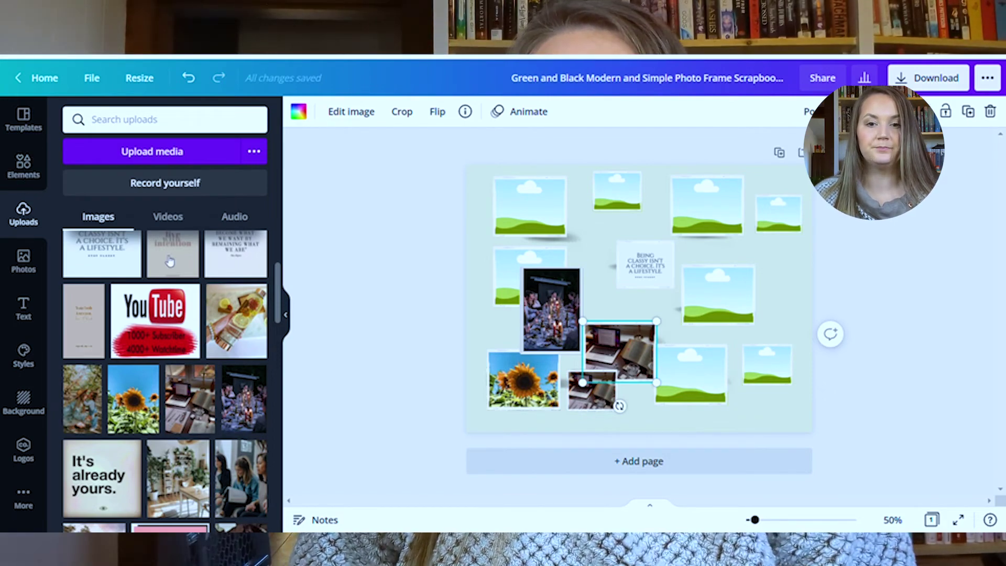
- Open the Vision Board 2022 (Brochure) design and briefly select its 'intentional' text
click(23, 167)
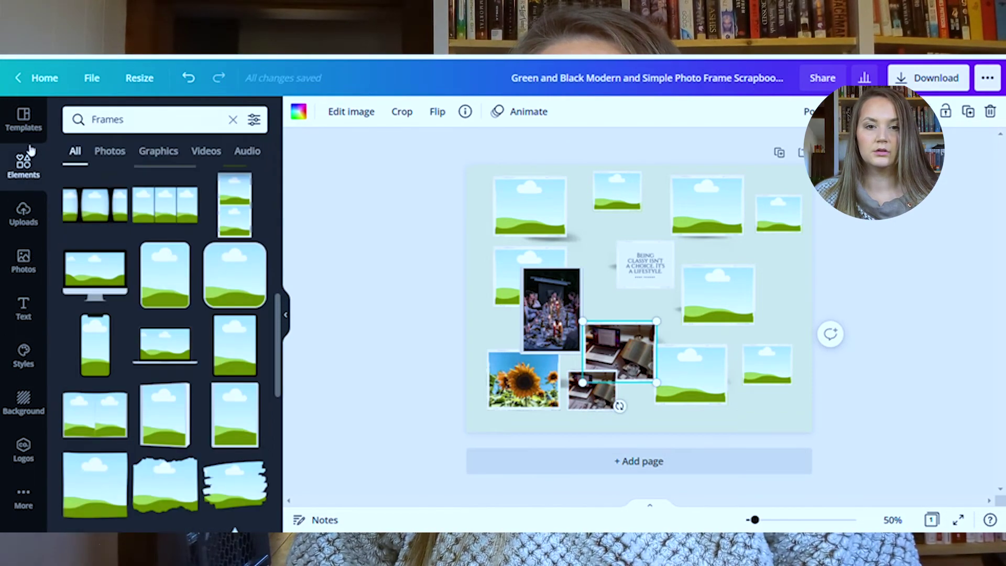
click(32, 130)
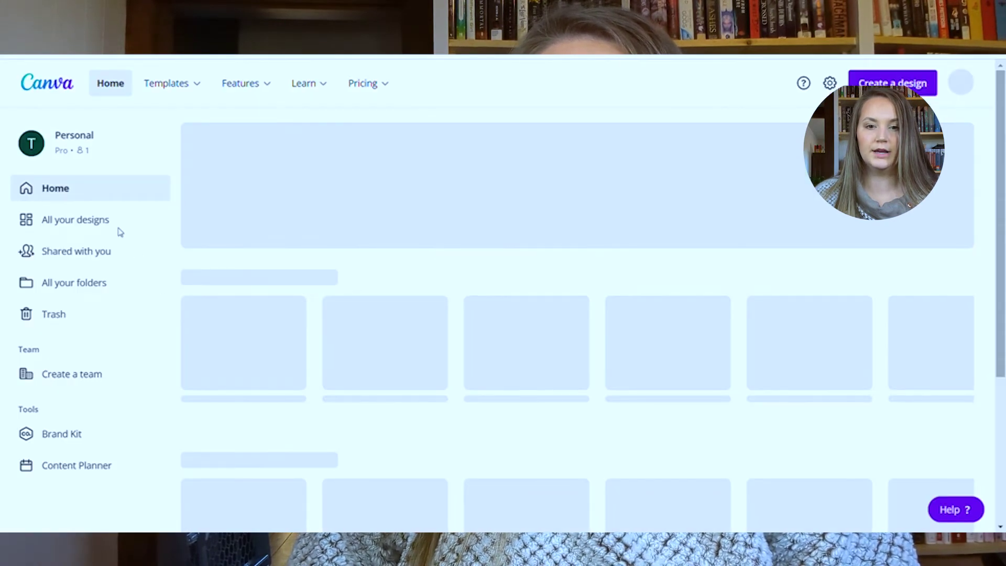
click(78, 220)
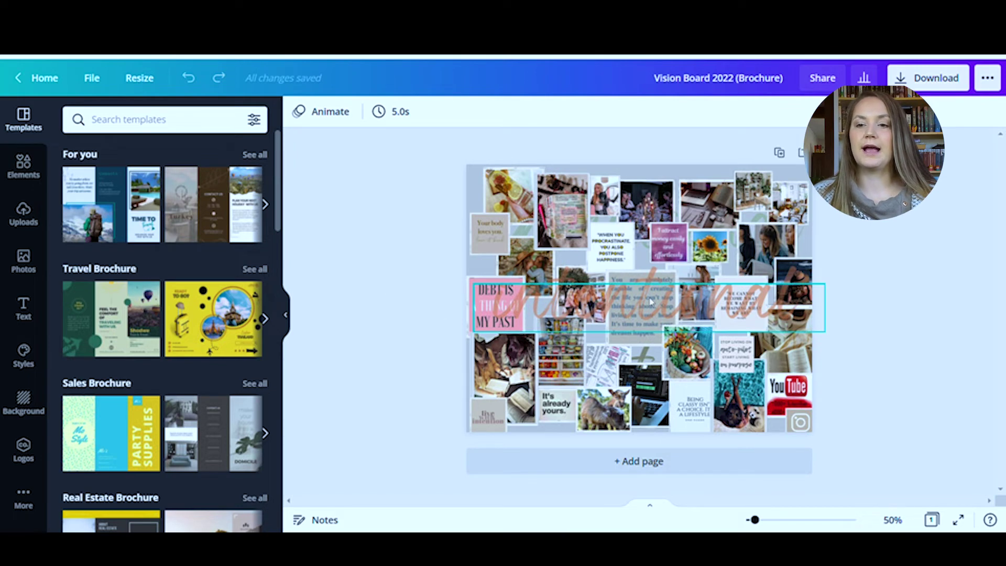
click(646, 306)
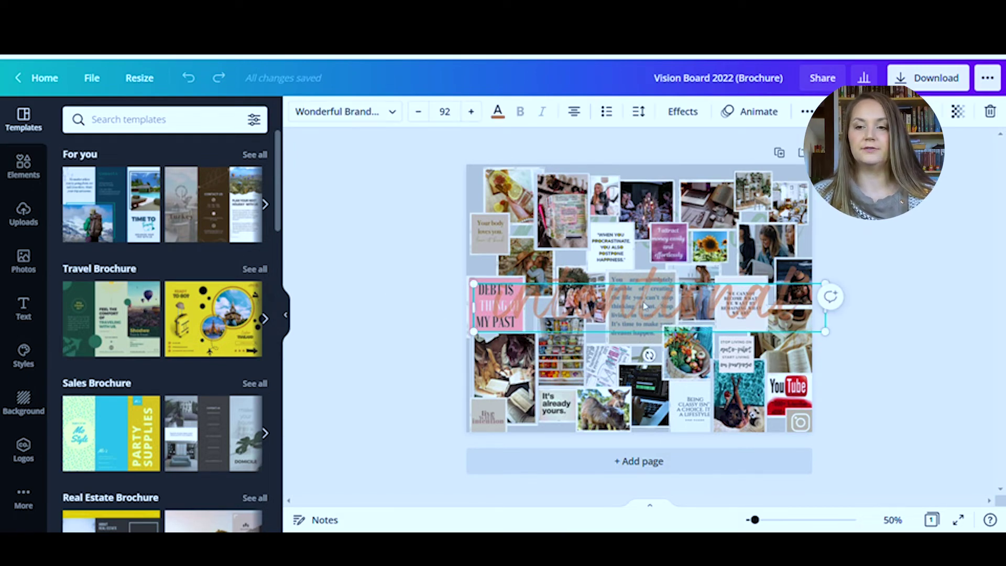
key(Escape)
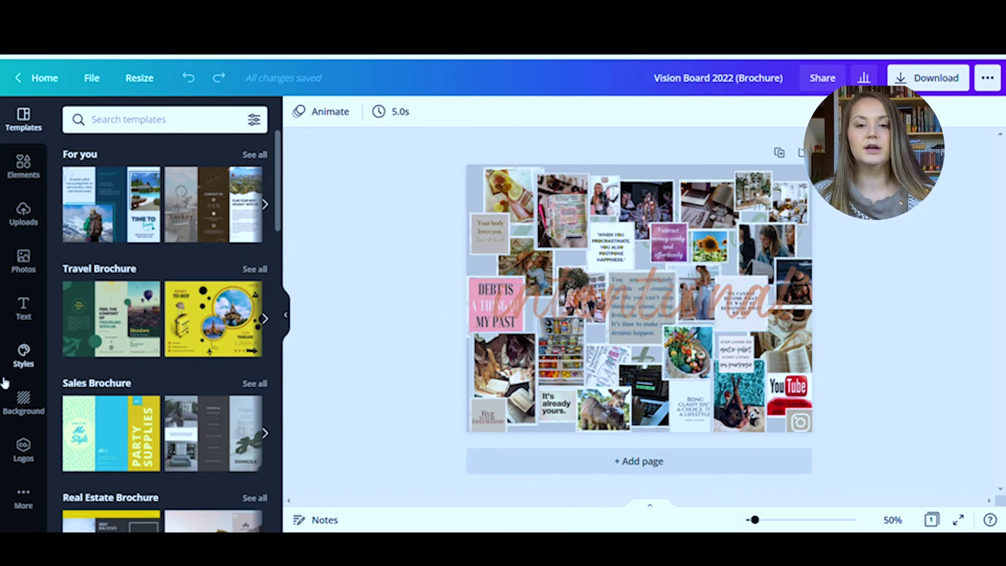
- Add the neon Sparkle text style to the collage, move it, then delete it
click(26, 309)
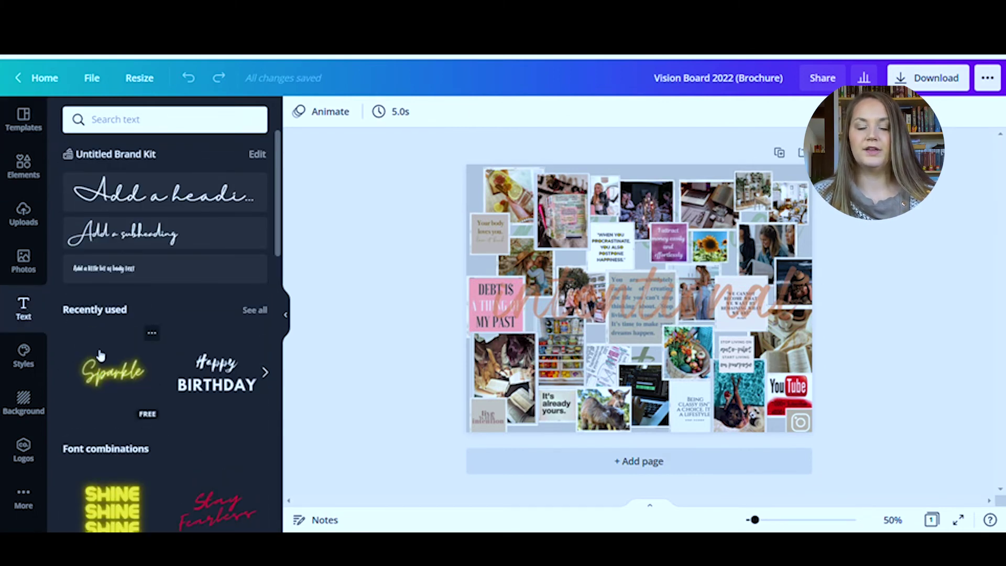
click(133, 386)
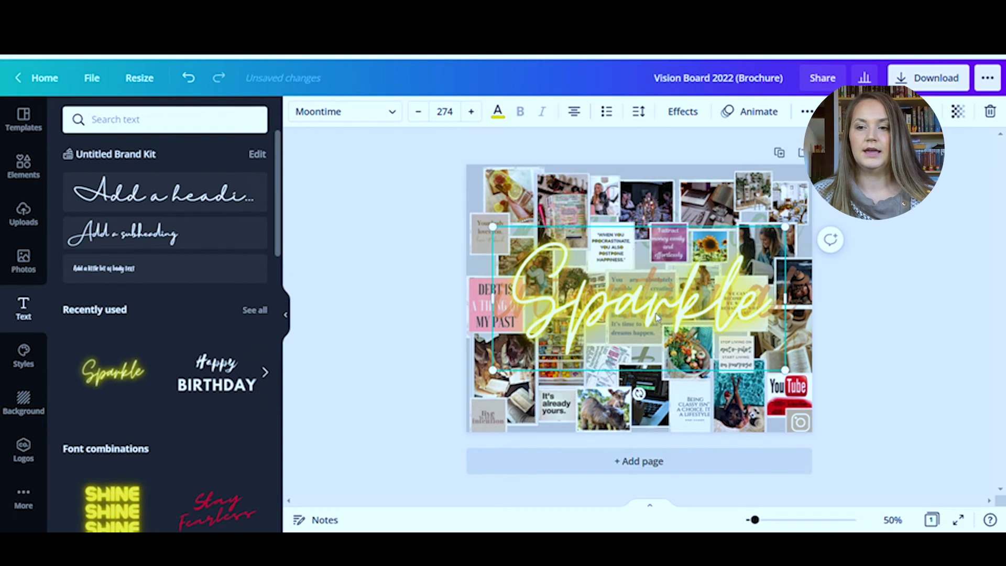
drag(649, 375, 601, 329)
key(Delete)
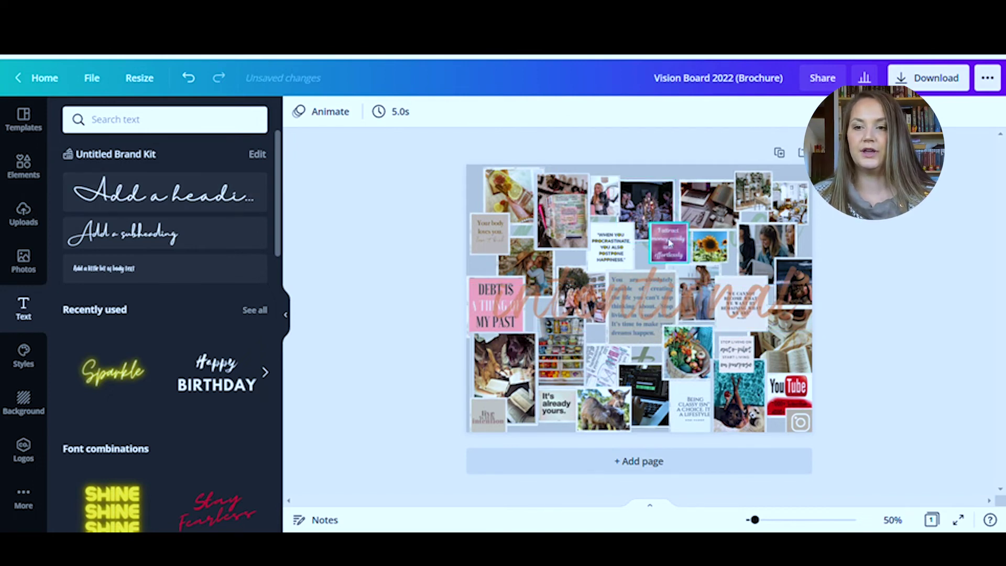
- Check the Position options for the purple affirmation image without changing anything
click(670, 252)
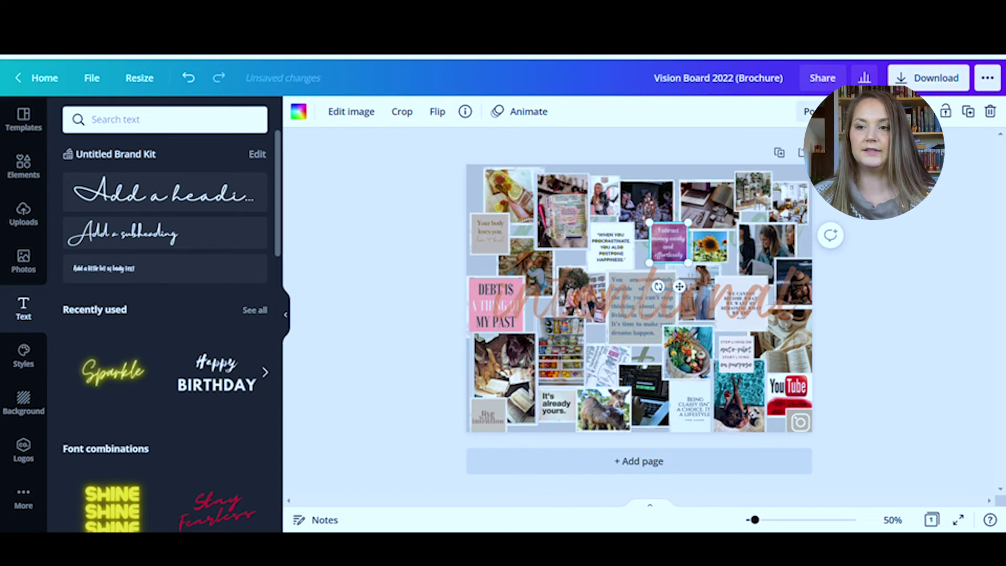
click(807, 111)
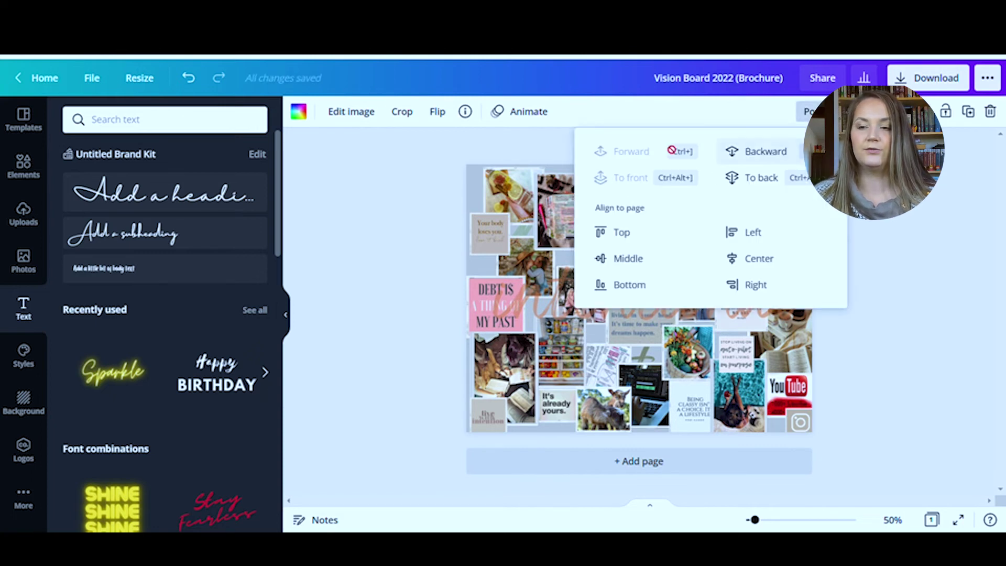
click(890, 270)
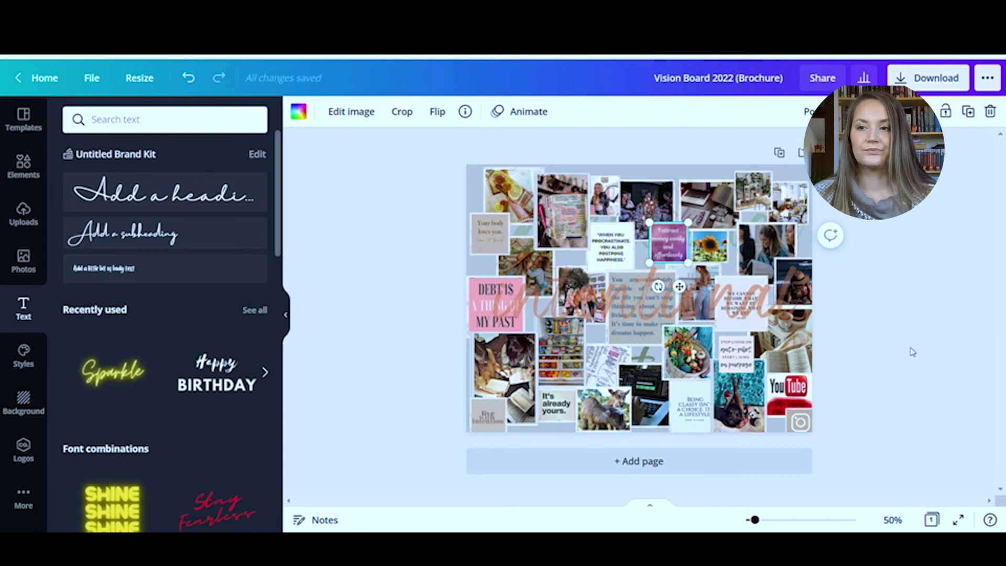
- Review the download file types for the collage and keep PNG at 2000 x 1545 px
click(937, 89)
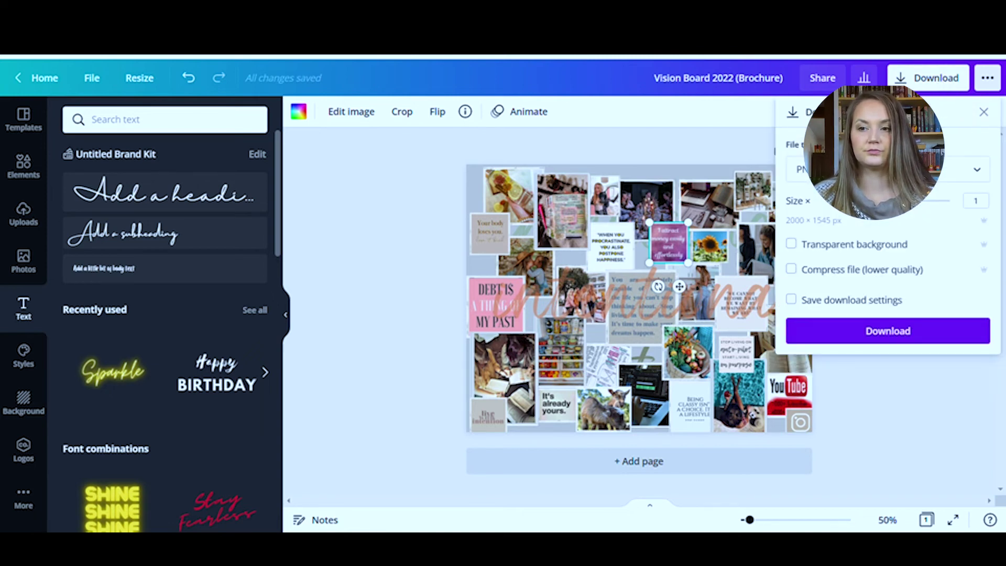
click(891, 169)
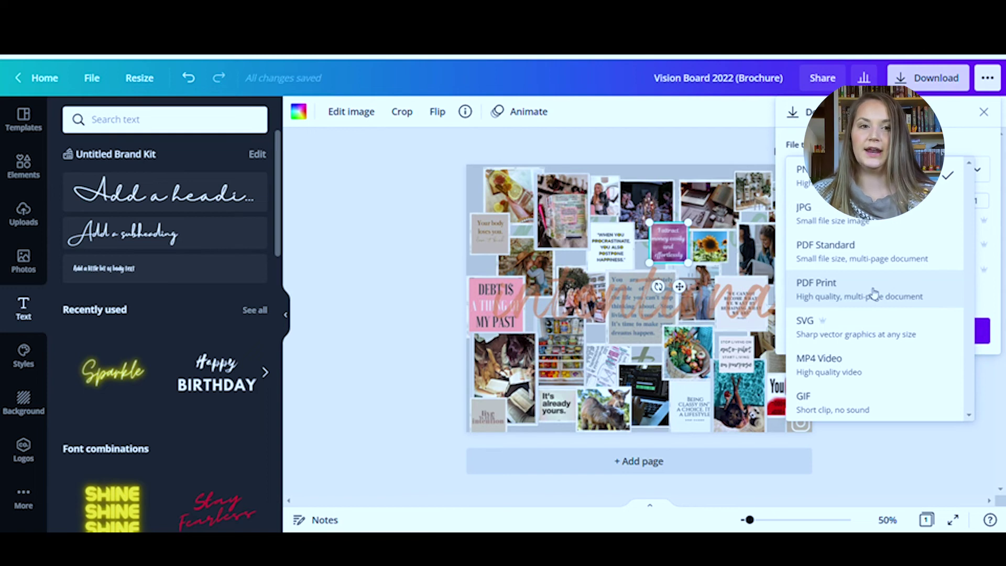
click(913, 462)
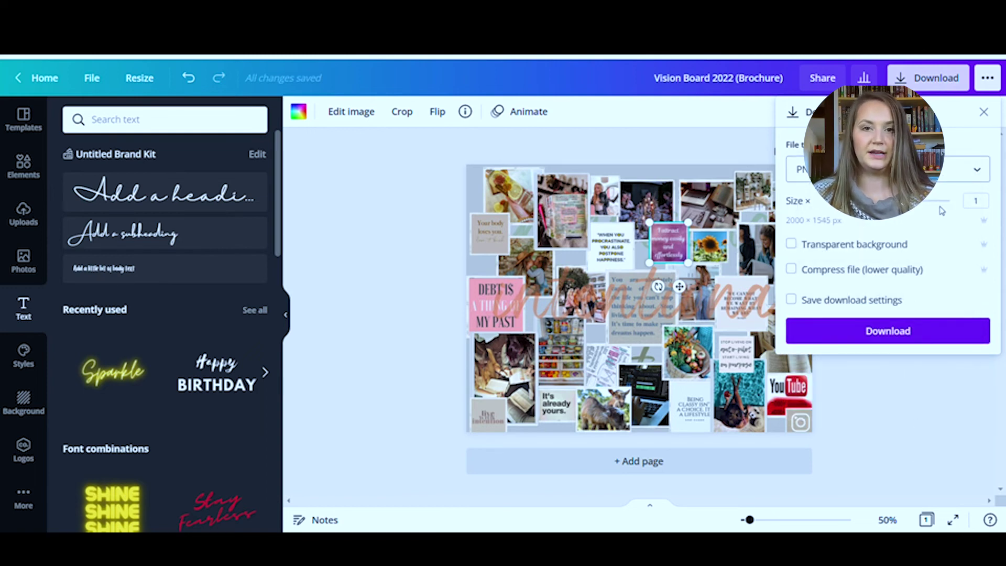
- Close the Download panel to return to the Vision Board 2022 collage
click(984, 112)
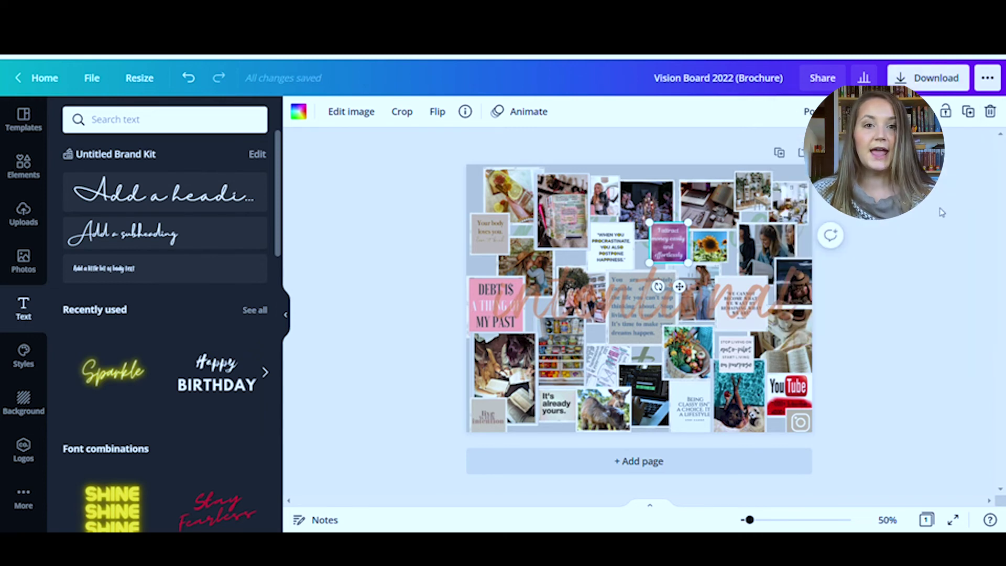